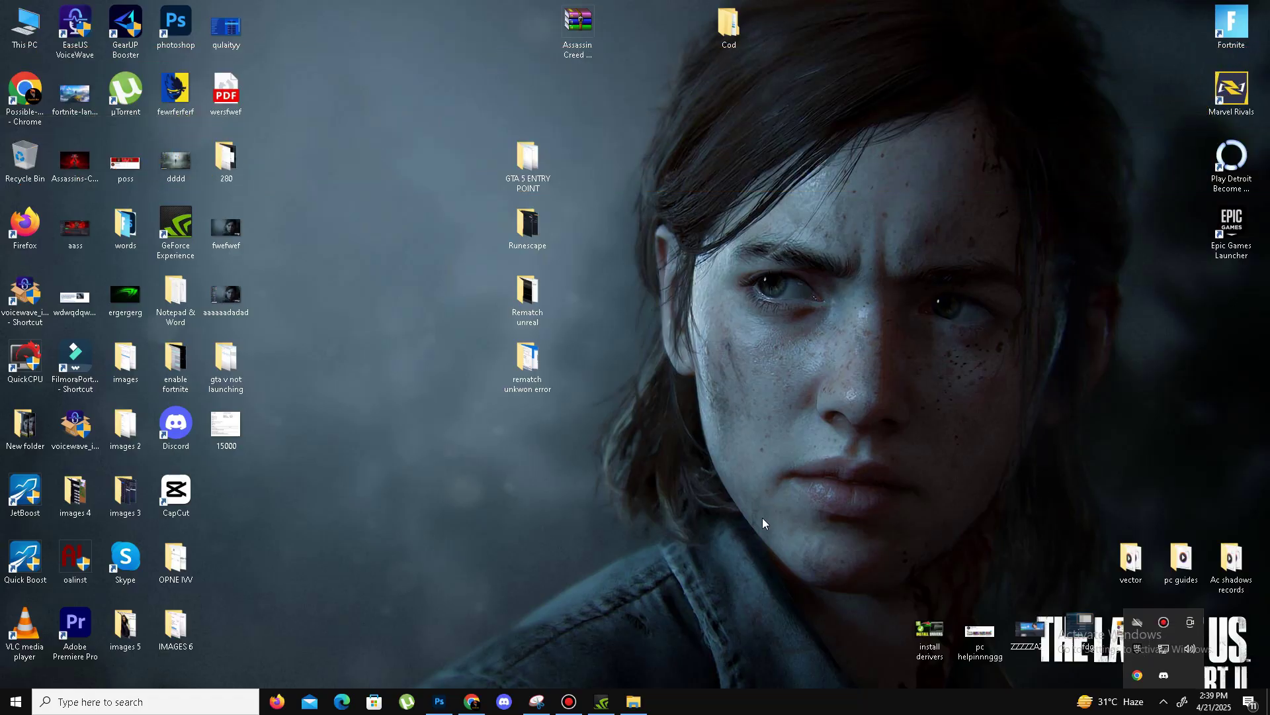
# Step: Check GeForce Experience's drivers page: 381.65 is available over the installed 355.69
pyautogui.click(602, 702)
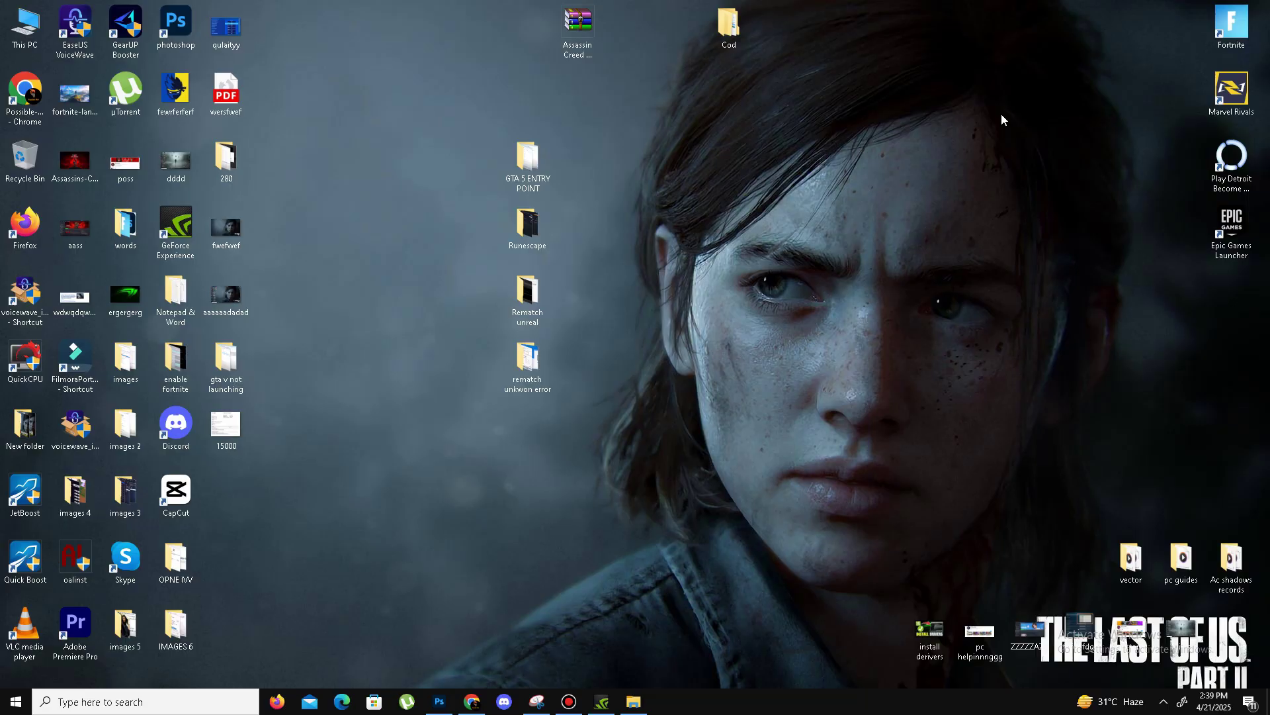
# Step: Open Cod > DX and launch the Directx 12 installer
pyautogui.doubleClick(731, 41)
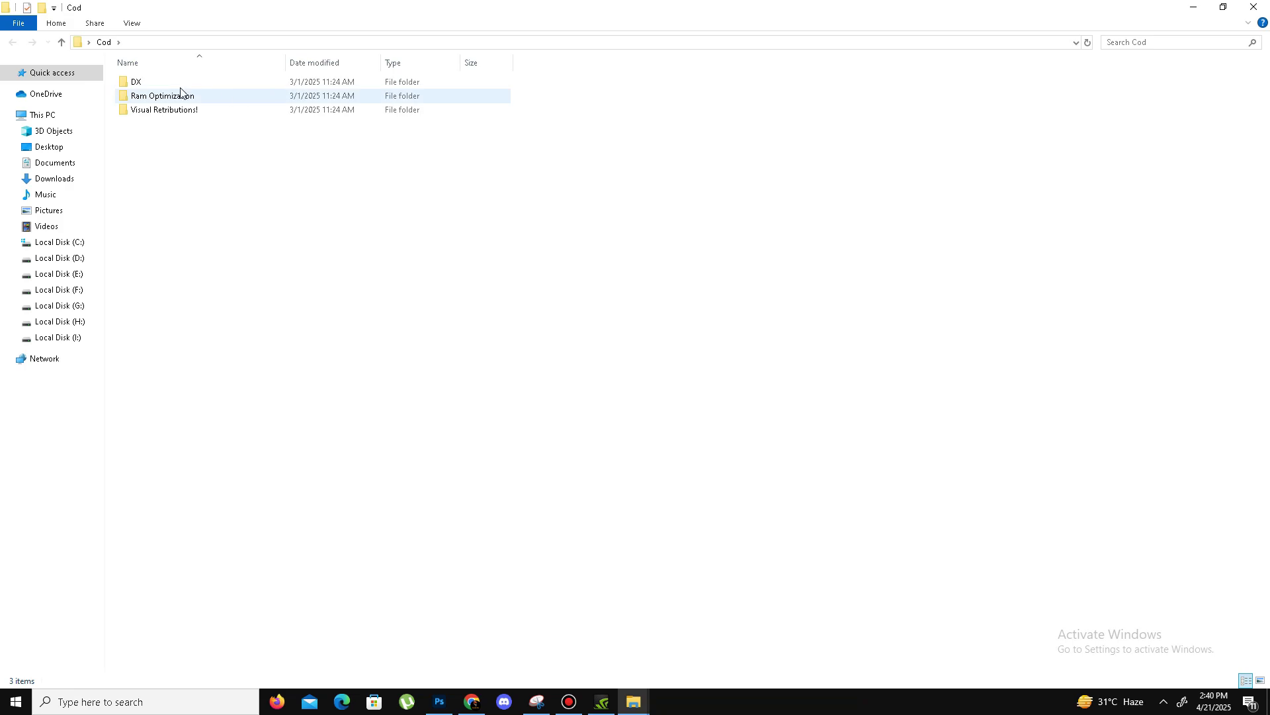
pyautogui.click(205, 83)
pyautogui.doubleClick(205, 84)
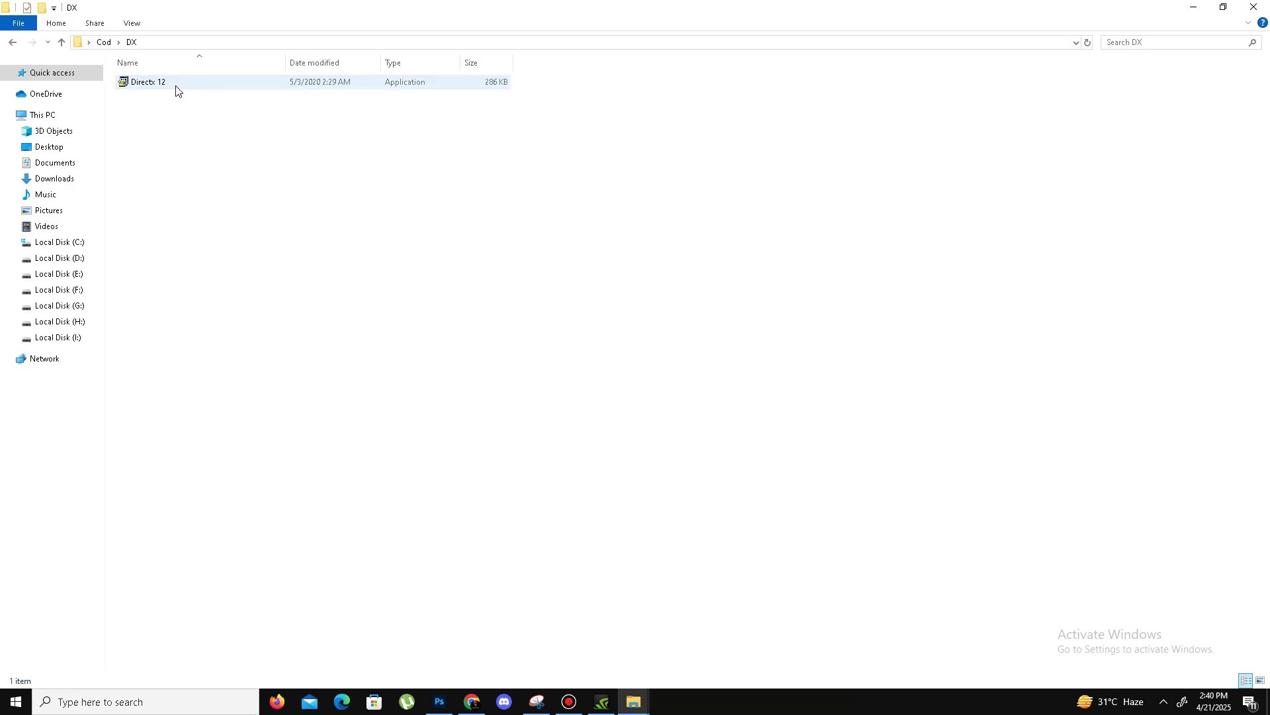
pyautogui.click(175, 88)
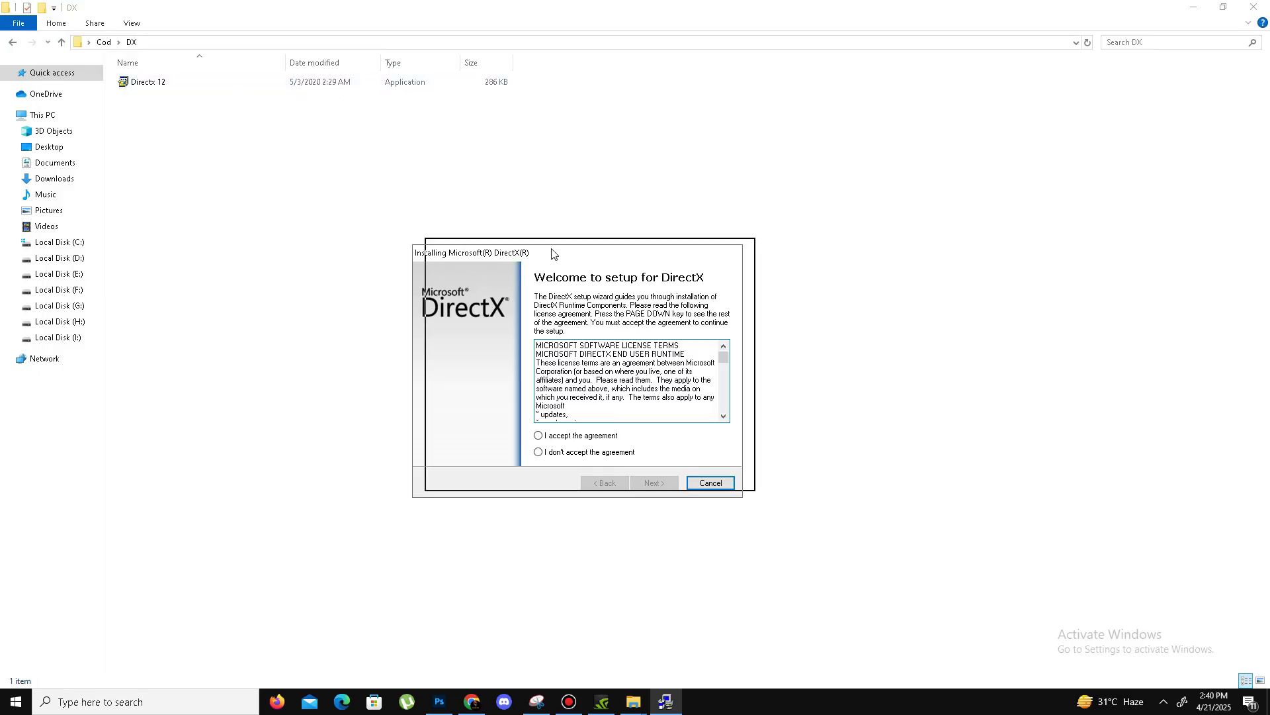
# Step: Run DirectX Setup to completion with the licence accepted and the Bing Bar declined, then return to Cod
pyautogui.moveTo(529, 258); pyautogui.dragTo(552, 250)
pyautogui.click(609, 428)
pyautogui.click(676, 475)
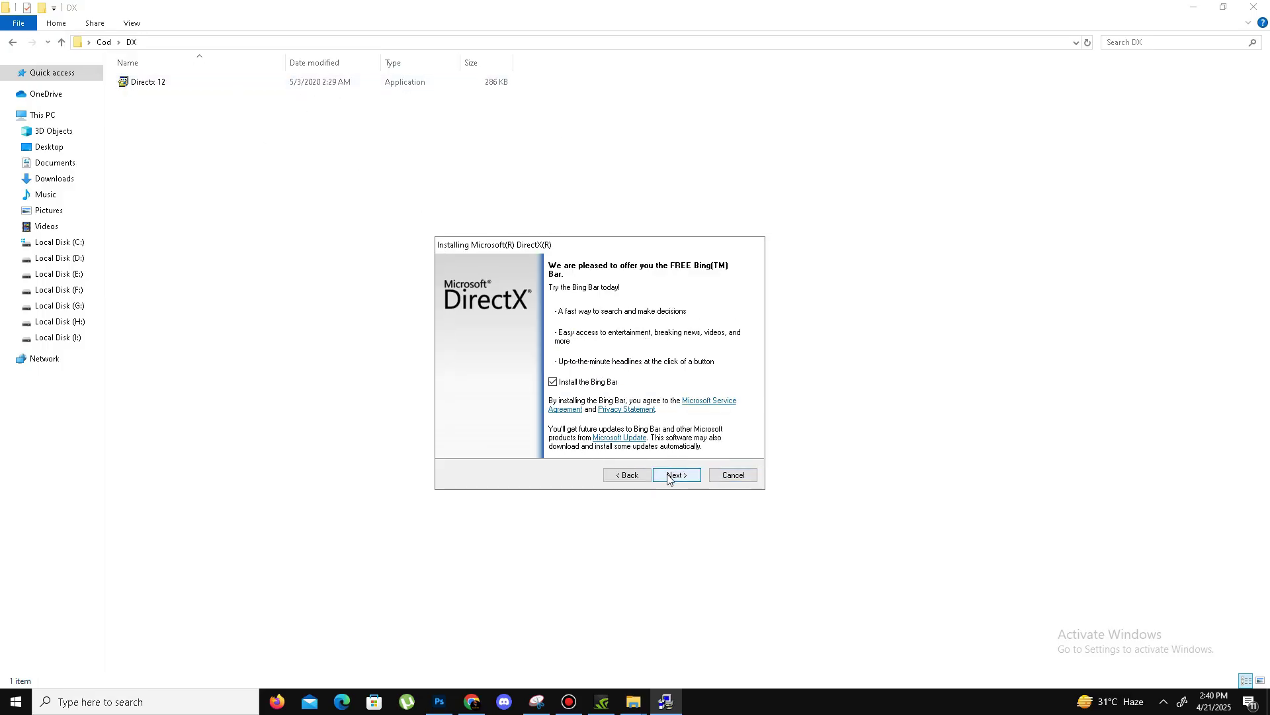
pyautogui.click(566, 384)
pyautogui.click(676, 475)
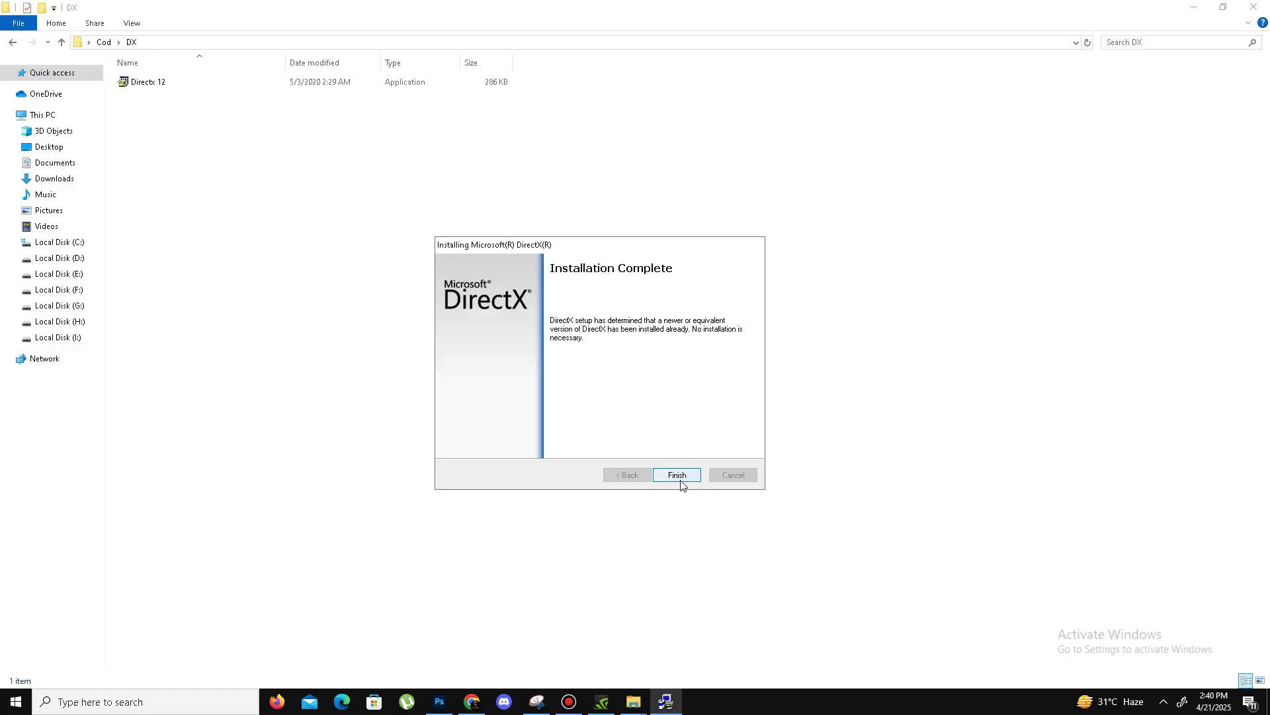
pyautogui.click(682, 478)
pyautogui.click(14, 41)
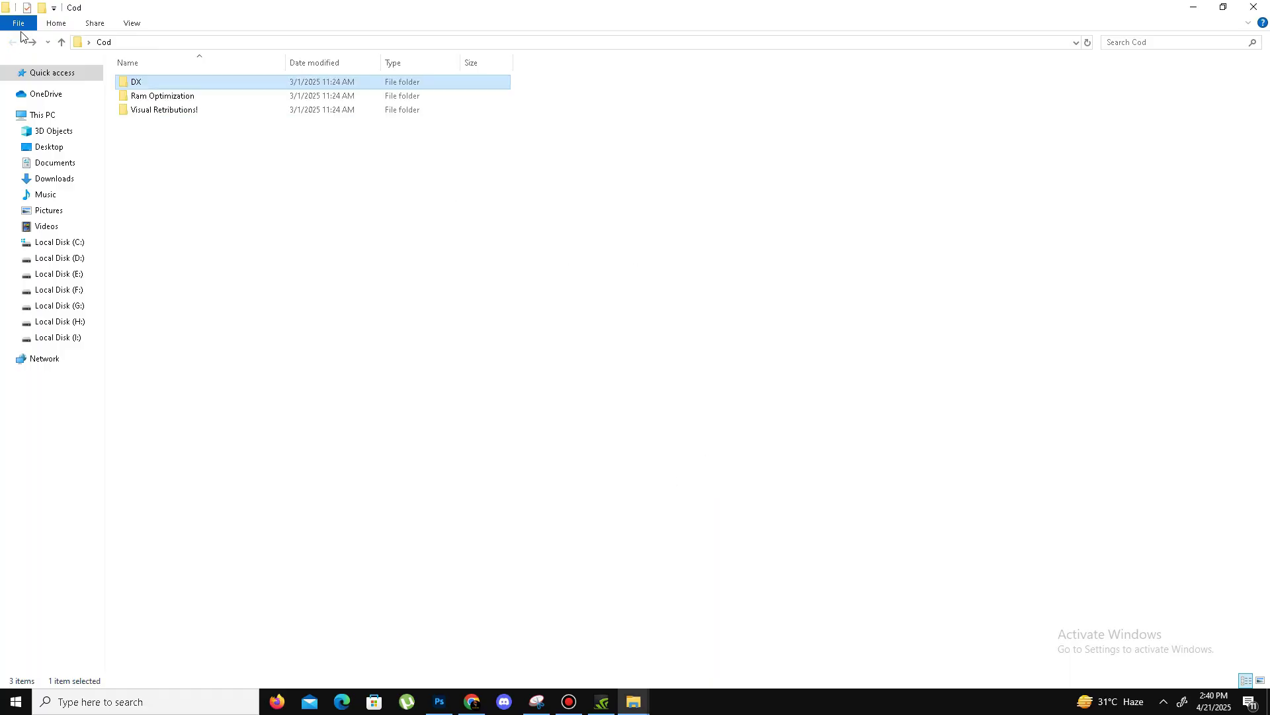
# Step: Run install_all in Visual Retributions! to install the Visual C++ 2005–2013 runtimes, then close Explorer
pyautogui.doubleClick(190, 110)
pyautogui.moveTo(180, 363); pyautogui.dragTo(253, 79)
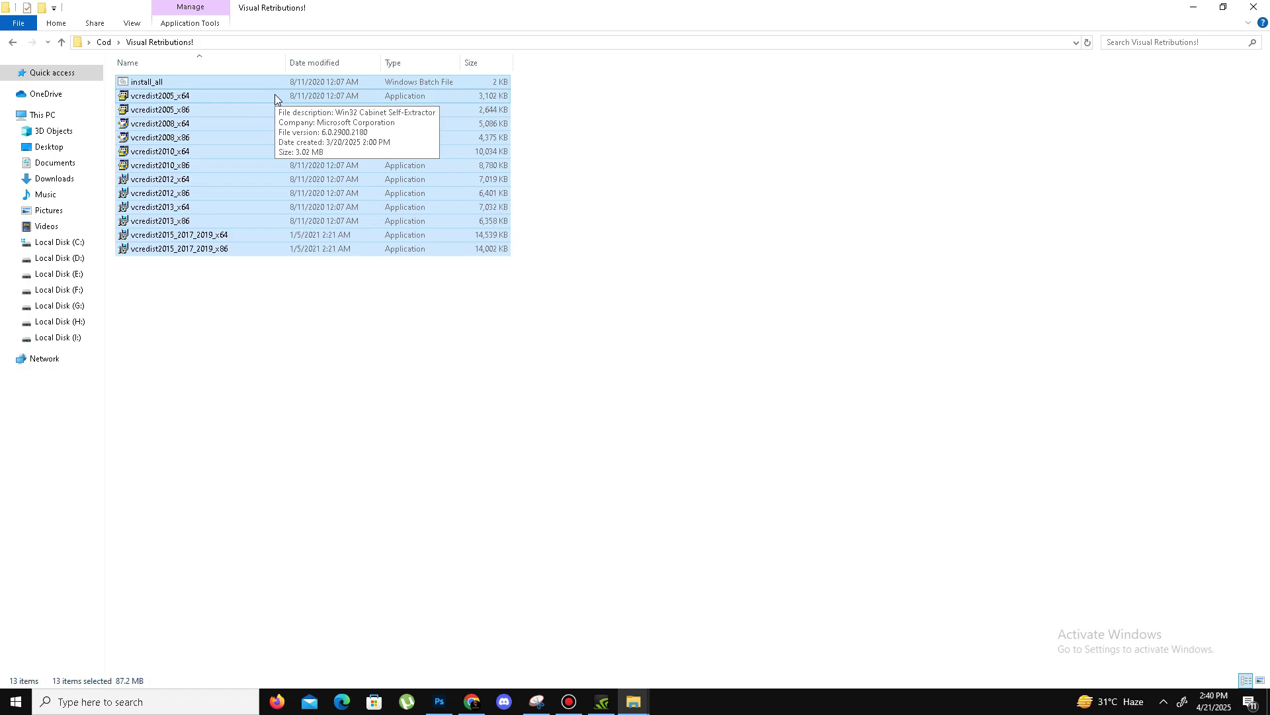
pyautogui.click(199, 319)
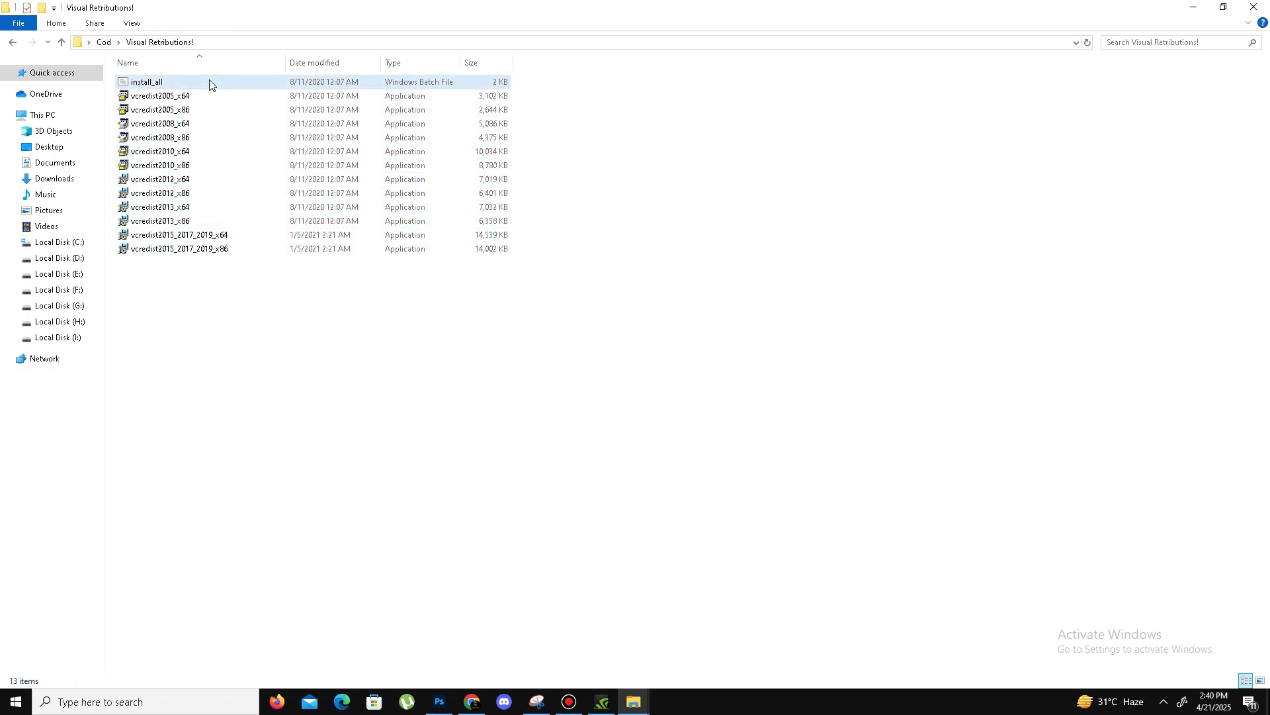
pyautogui.click(209, 85)
pyautogui.doubleClick(209, 81)
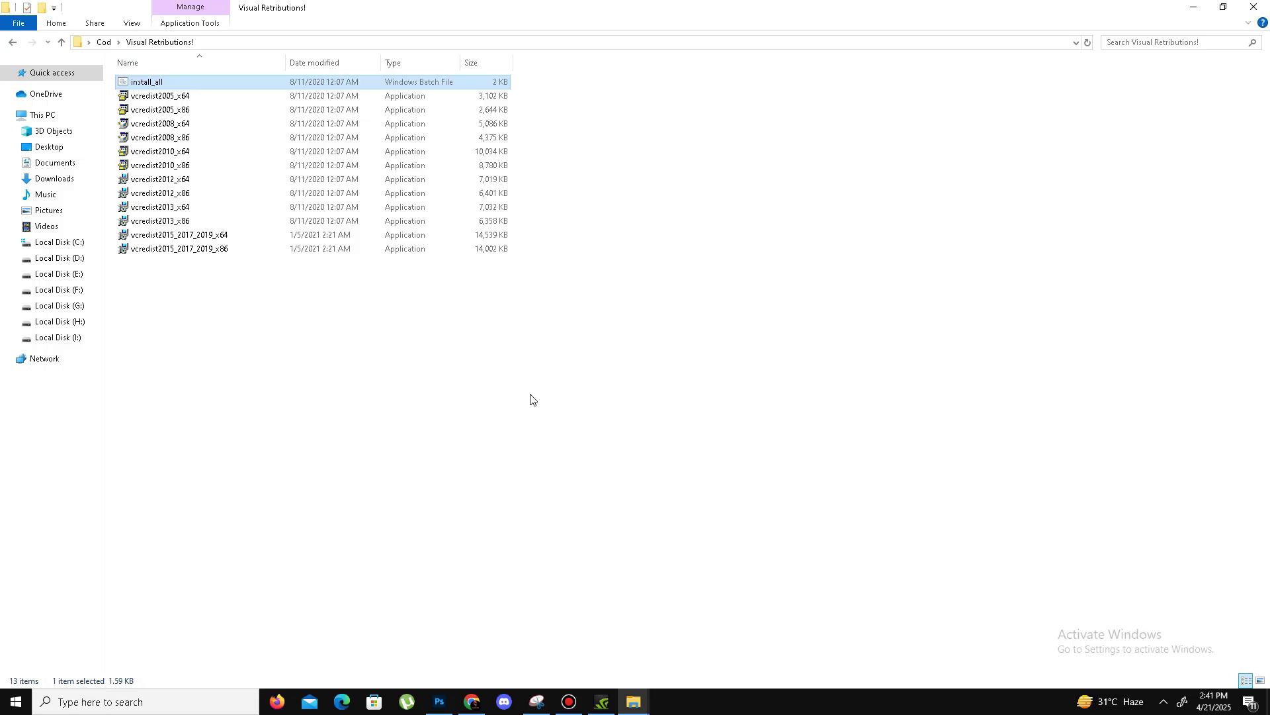
pyautogui.moveTo(448, 427); pyautogui.dragTo(335, 62)
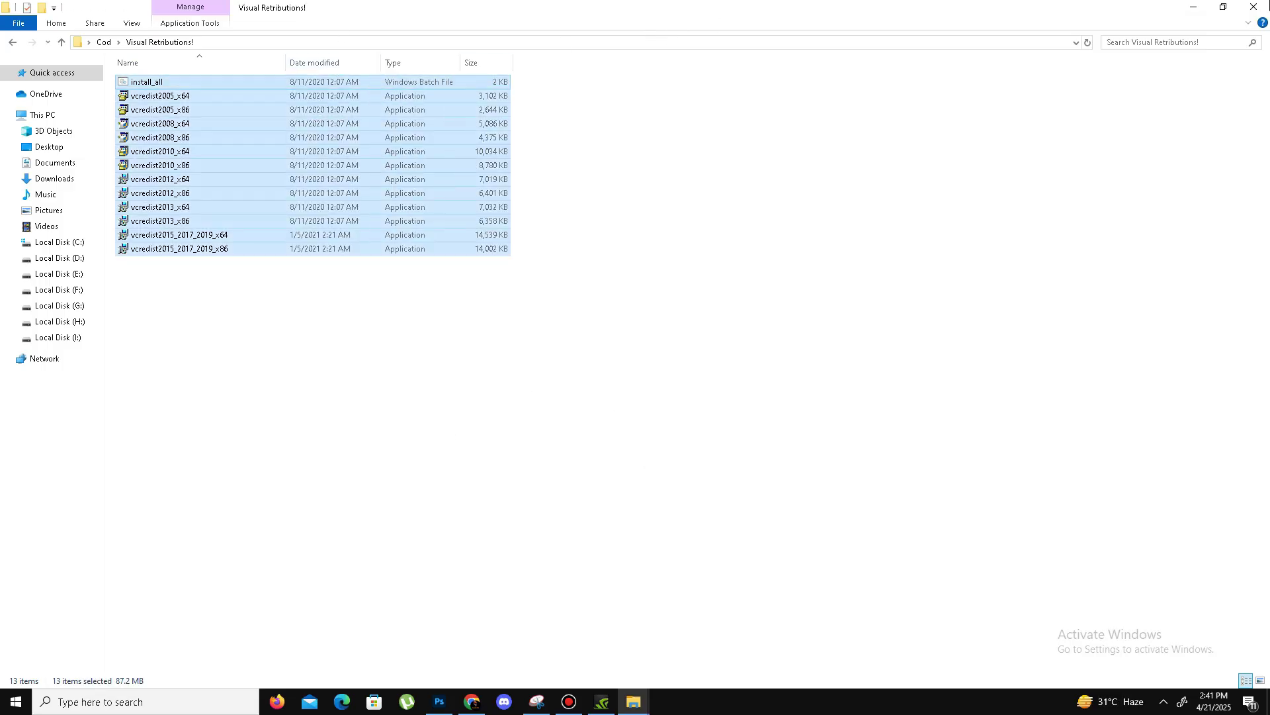
pyautogui.click(1254, 7)
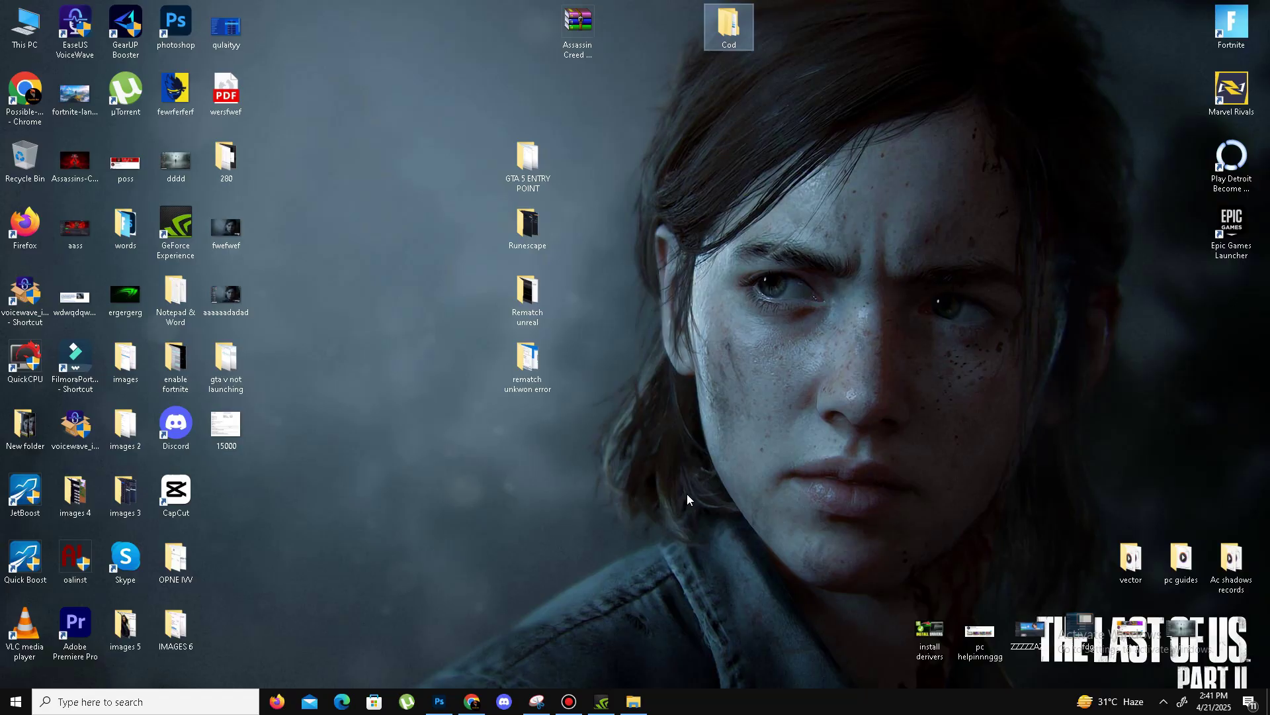
pyautogui.rightClick(778, 703)
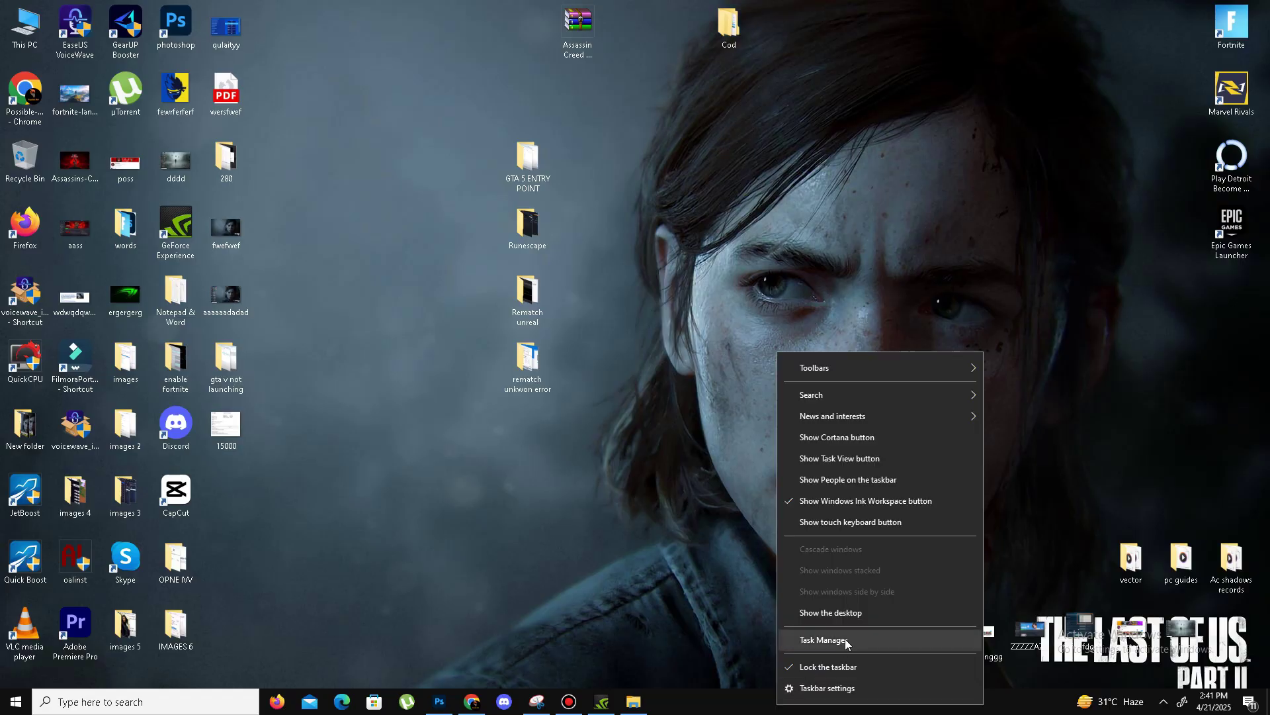
pyautogui.click(842, 636)
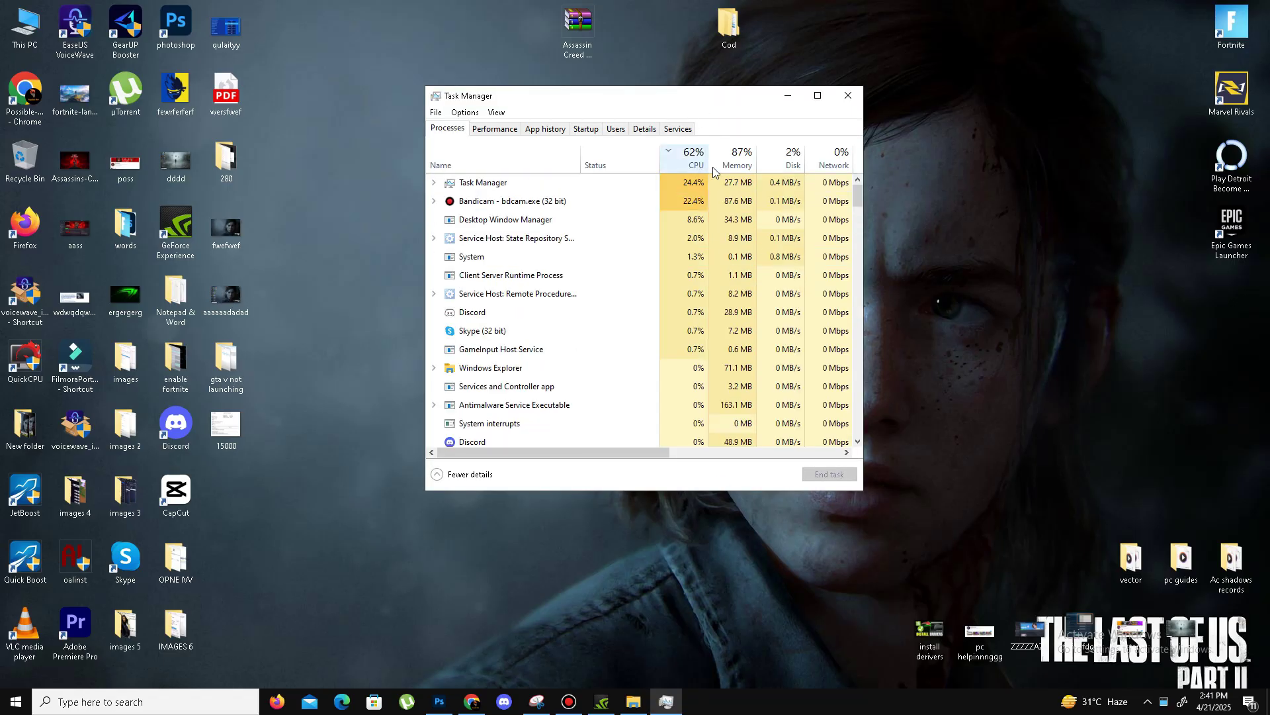
pyautogui.moveTo(693, 110); pyautogui.dragTo(679, 123)
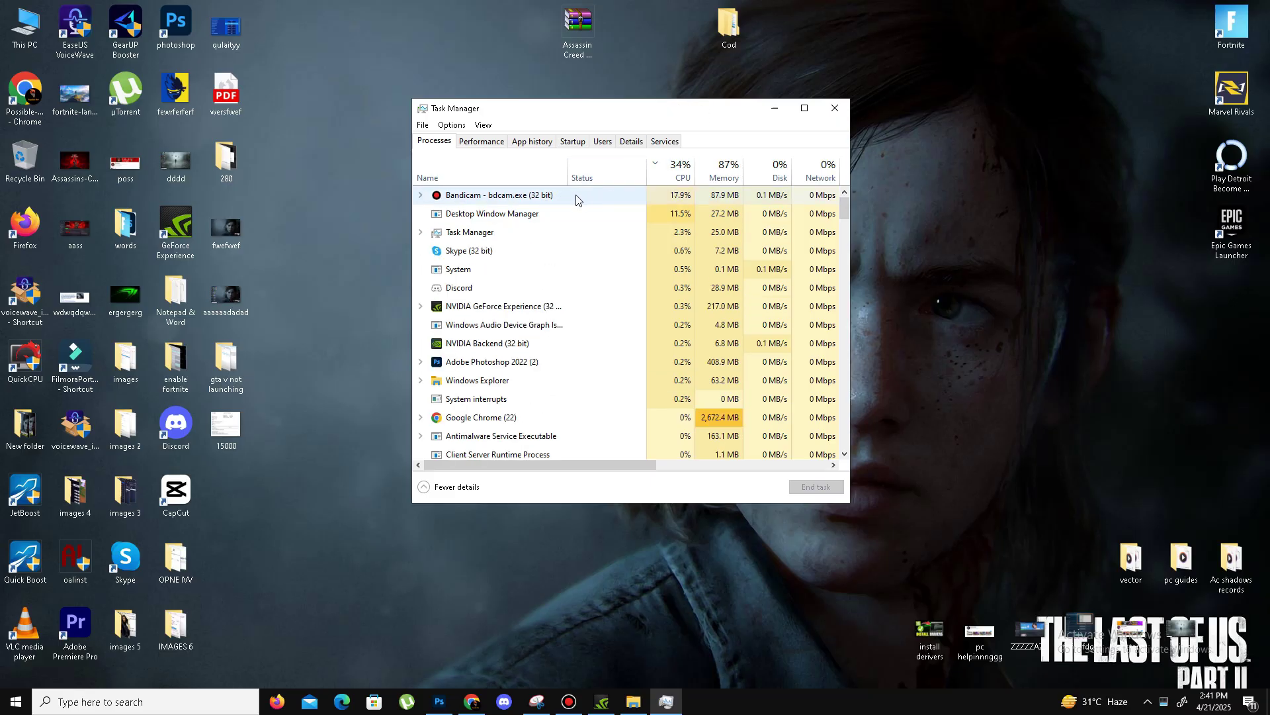
pyautogui.rightClick(525, 196)
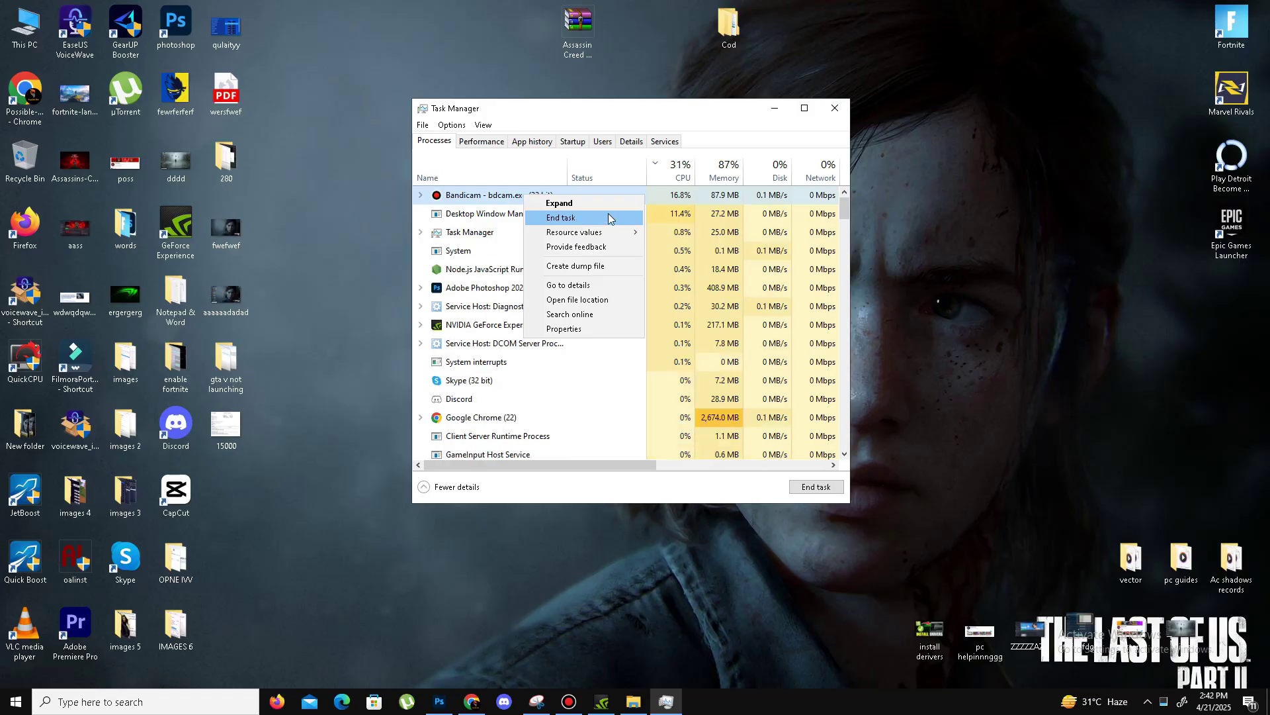
pyautogui.click(716, 134)
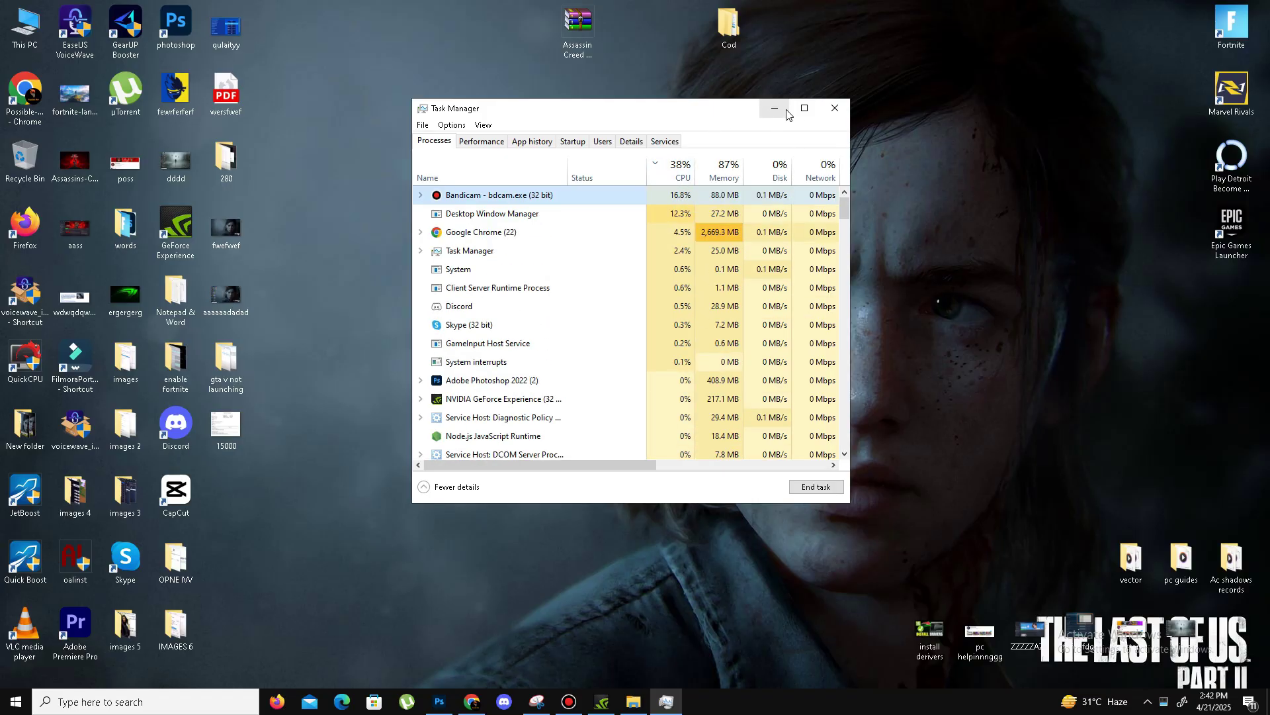
# Step: Close Task Manager and launch Settings through Windows search
pyautogui.click(835, 109)
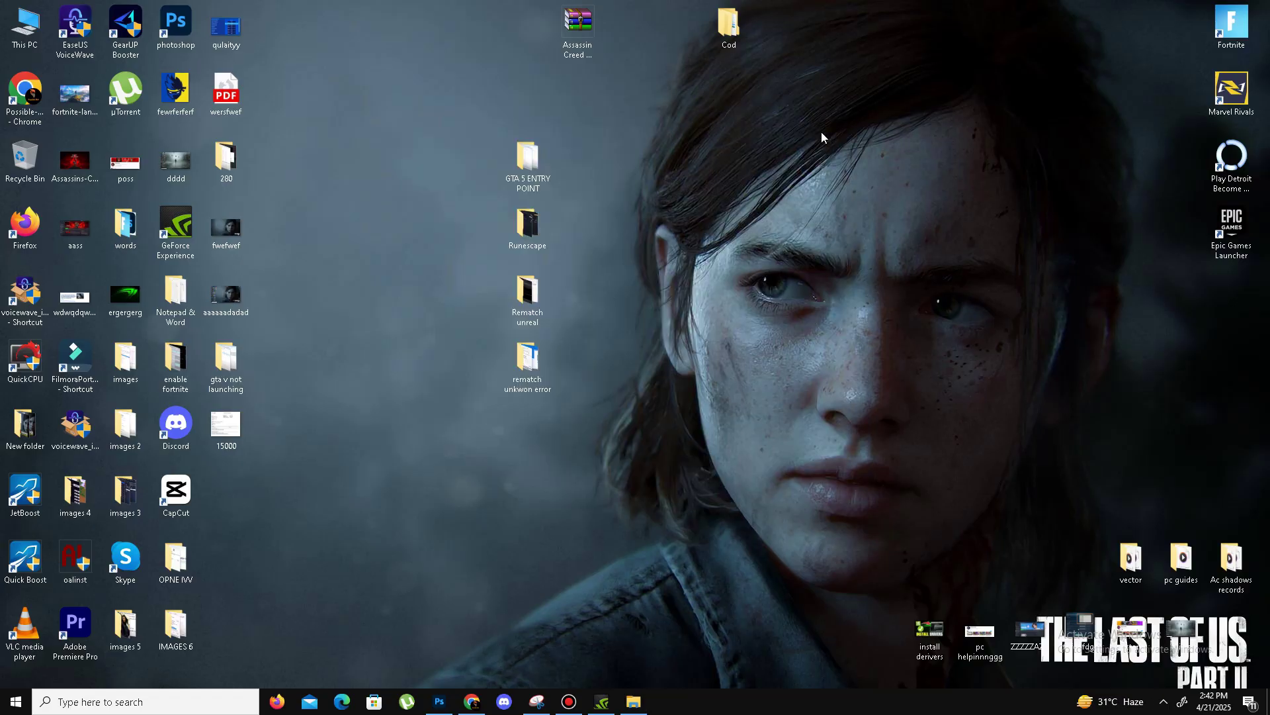
pyautogui.click(125, 701)
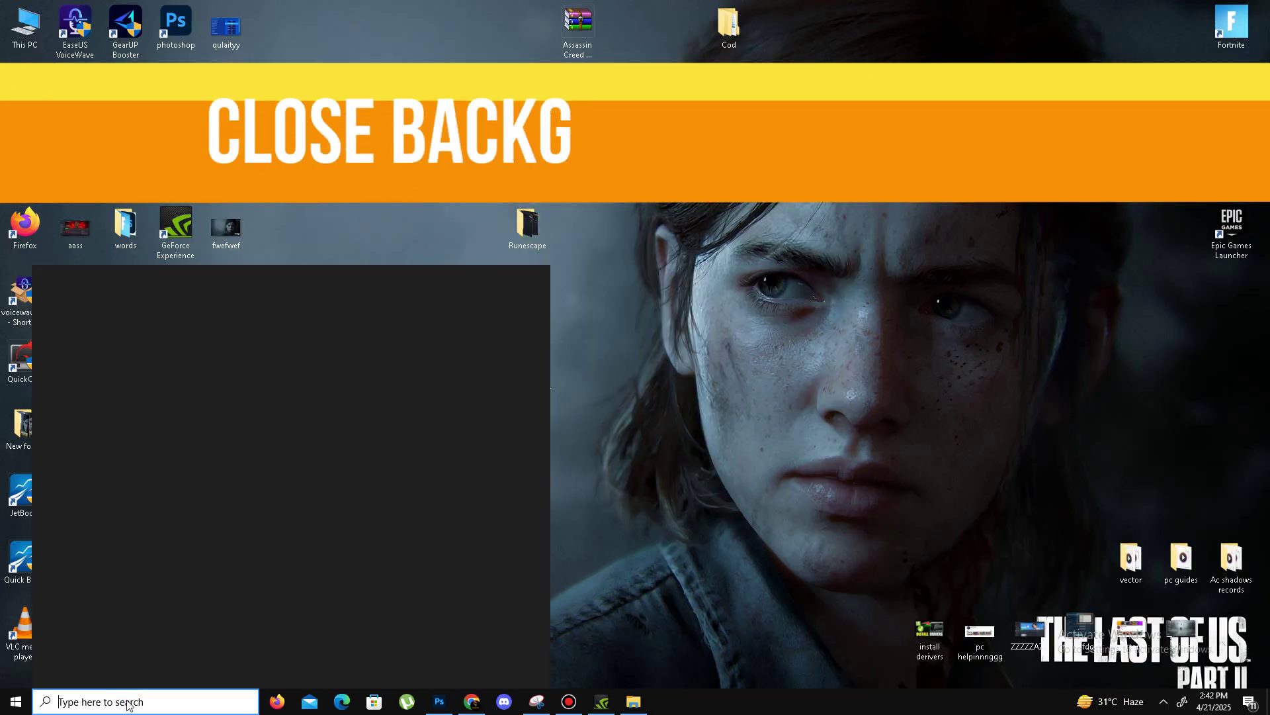
pyautogui.write('settings')
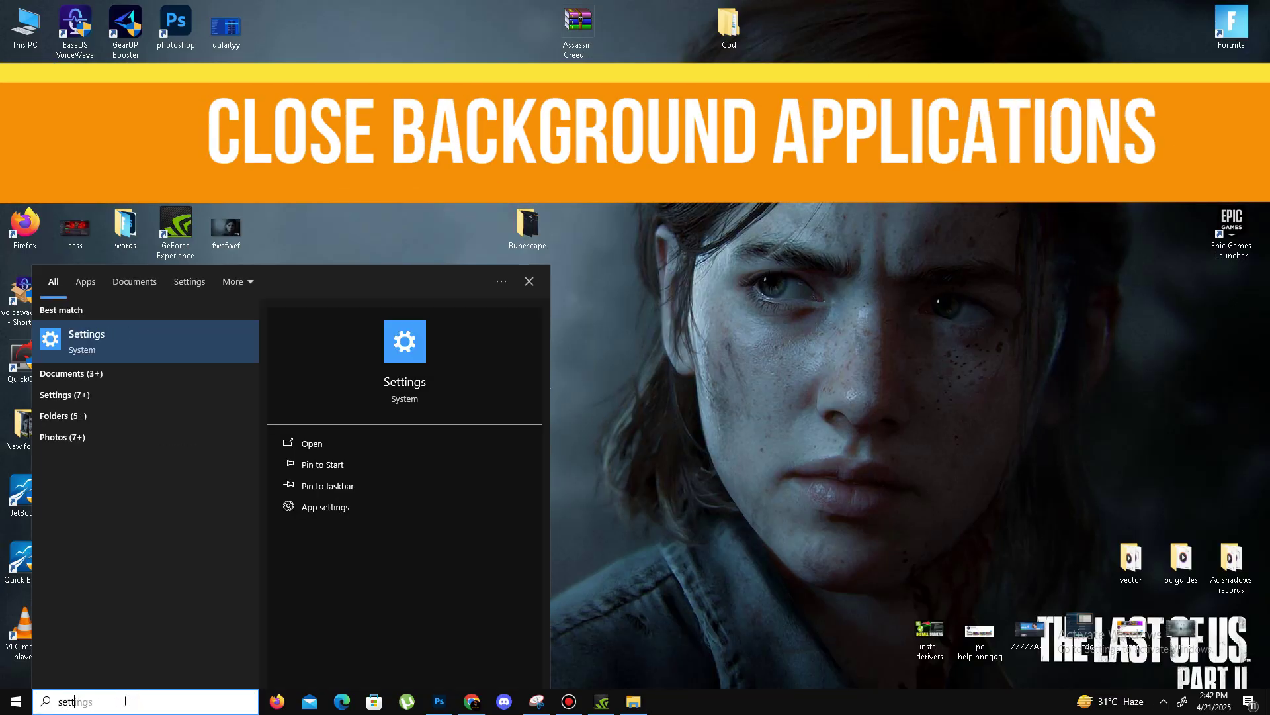
pyautogui.press('Return')
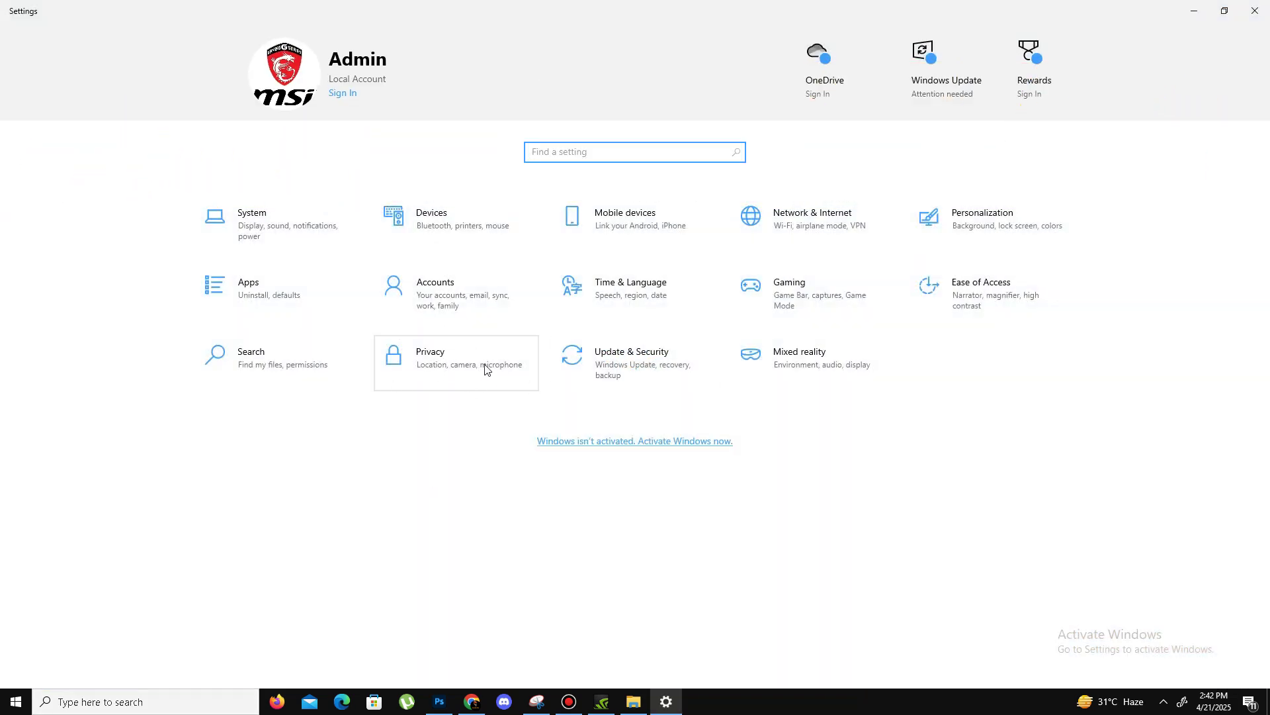
# Step: Check under Privacy > Background apps that every app is Off
pyautogui.click(466, 366)
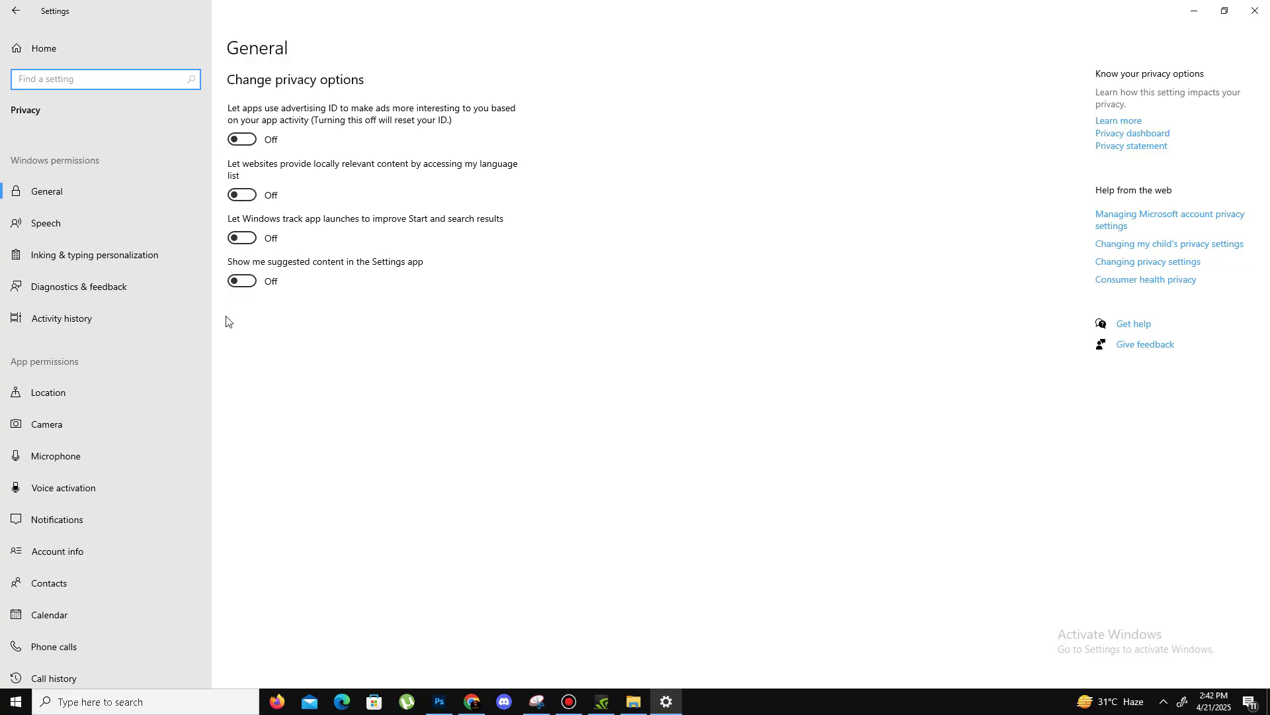
pyautogui.scroll(-7, 159, 465)
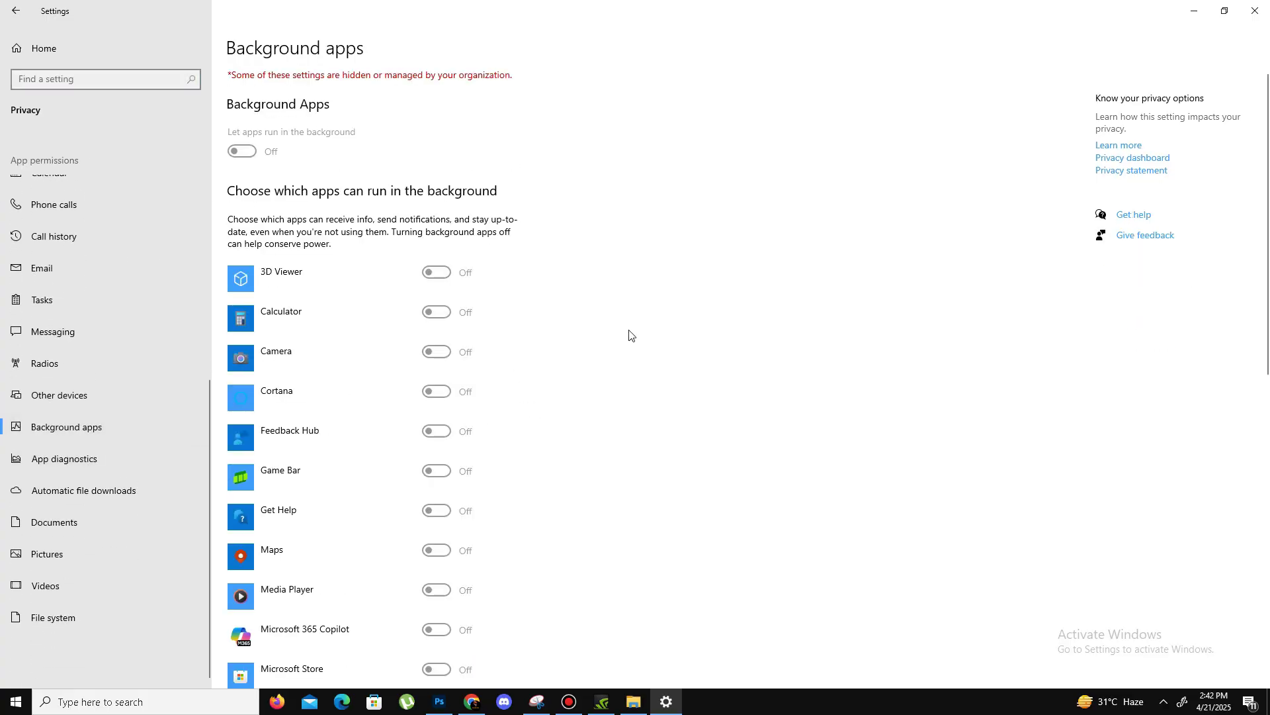
pyautogui.scroll(-10, 598, 374)
pyautogui.scroll(10, 600, 375)
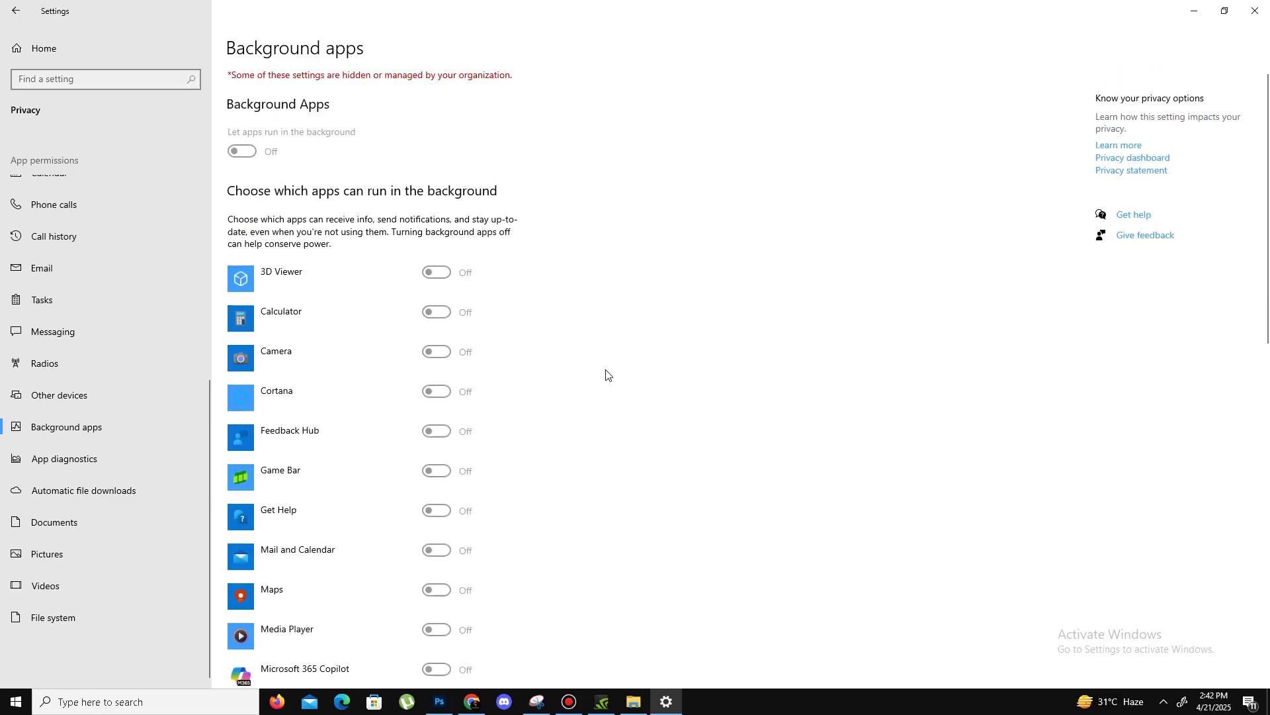
# Step: Review the Gaming settings: Game Bar off, Captures, and Game Mode on
pyautogui.click(15, 11)
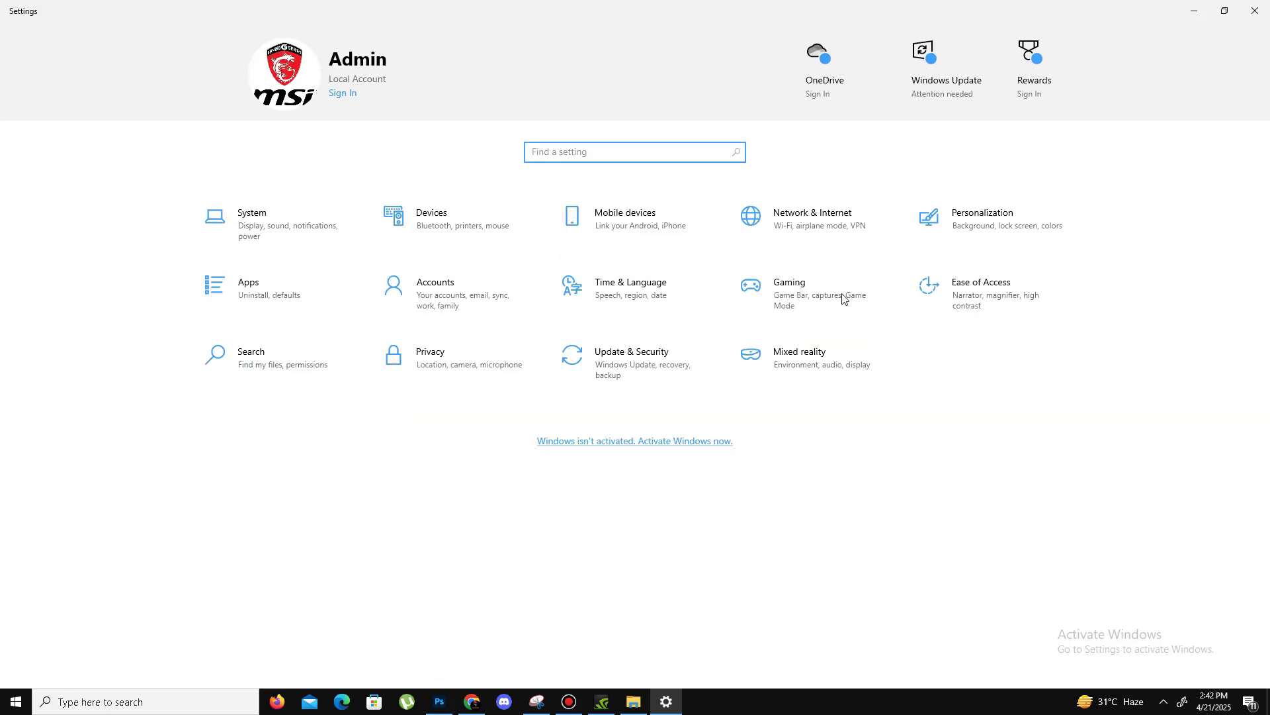
pyautogui.click(812, 280)
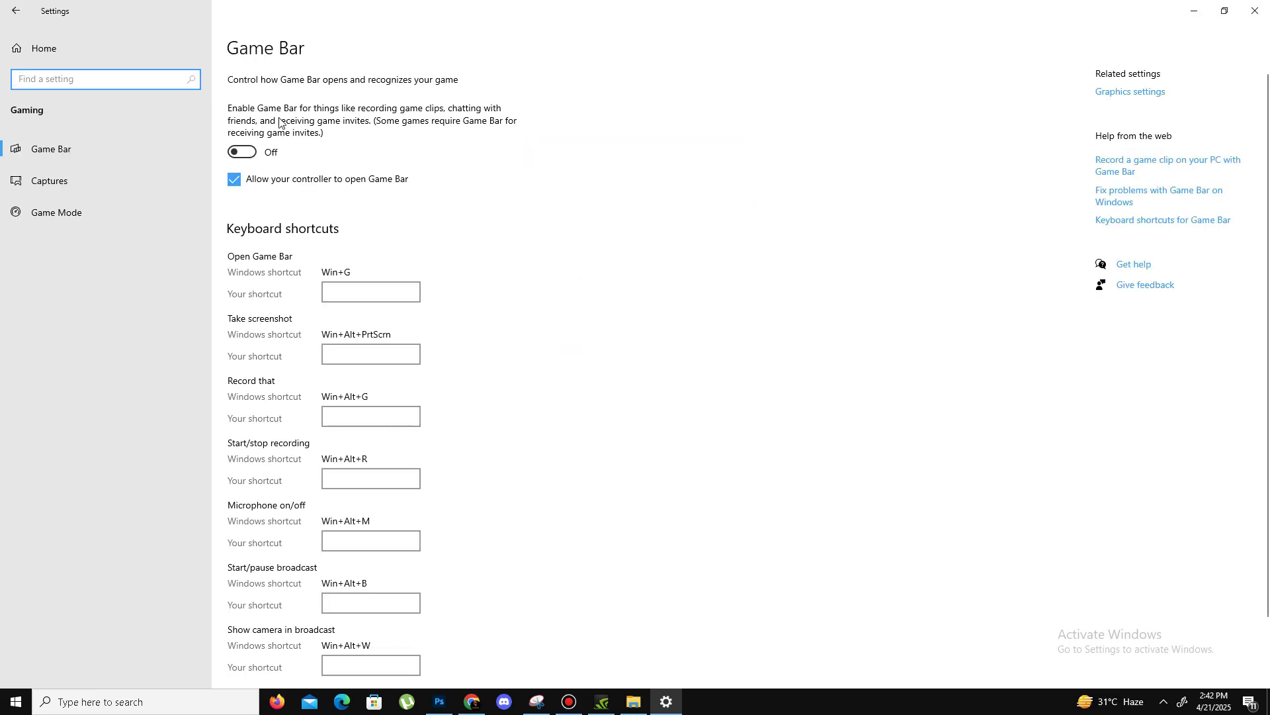
pyautogui.click(105, 182)
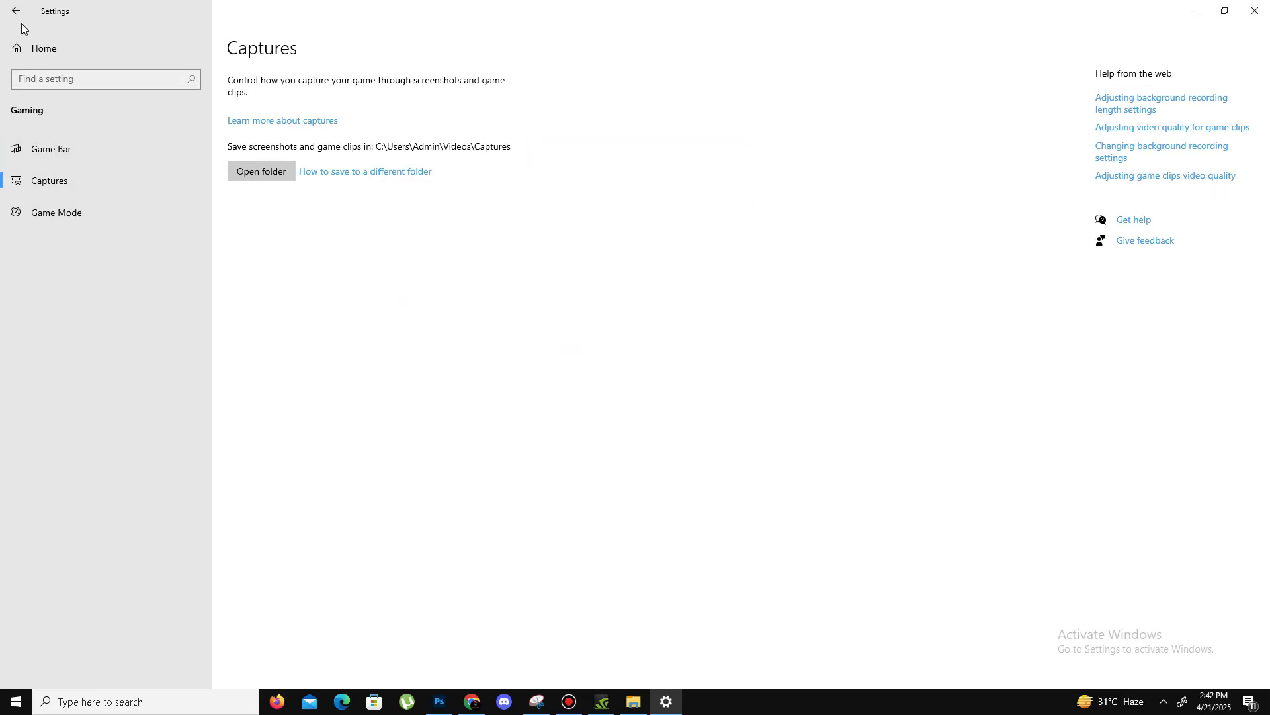
pyautogui.click(87, 211)
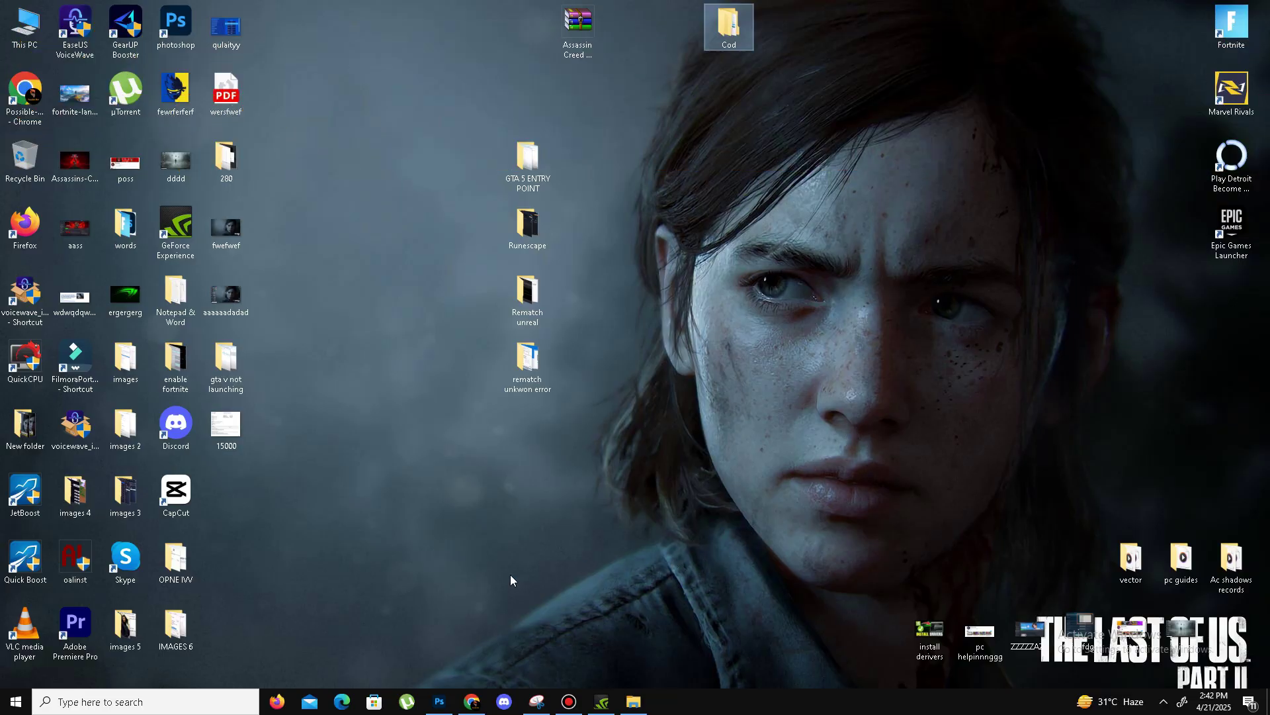
# Step: Delete everything in the Prefetch folder, skipping the one in-use file, and close Explorer
pyautogui.press('super+r')
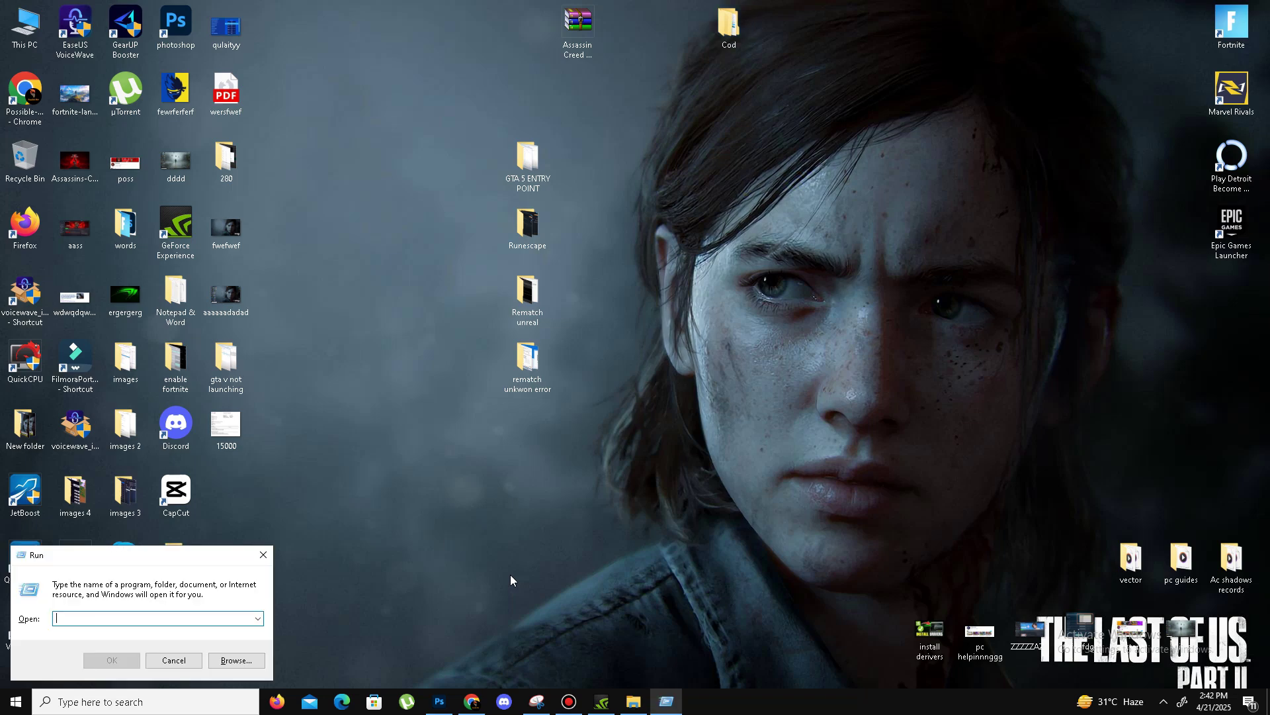
pyautogui.write('prefetch')
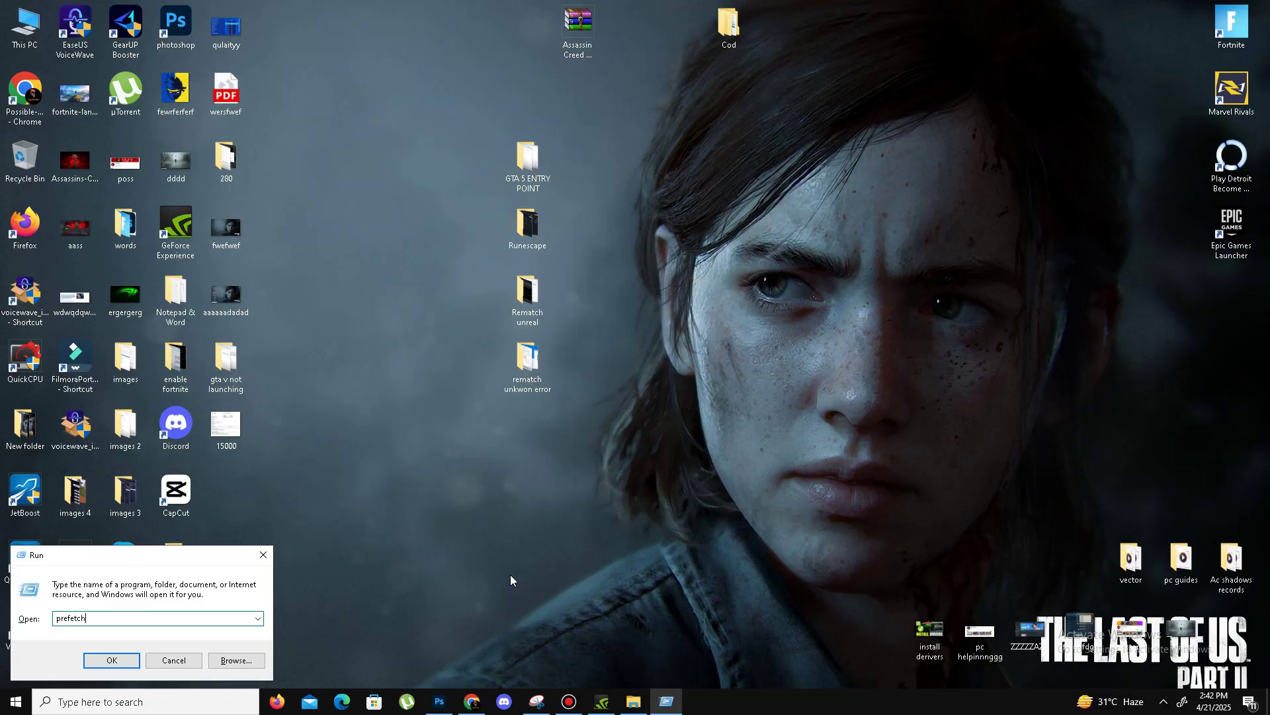
pyautogui.press('Return')
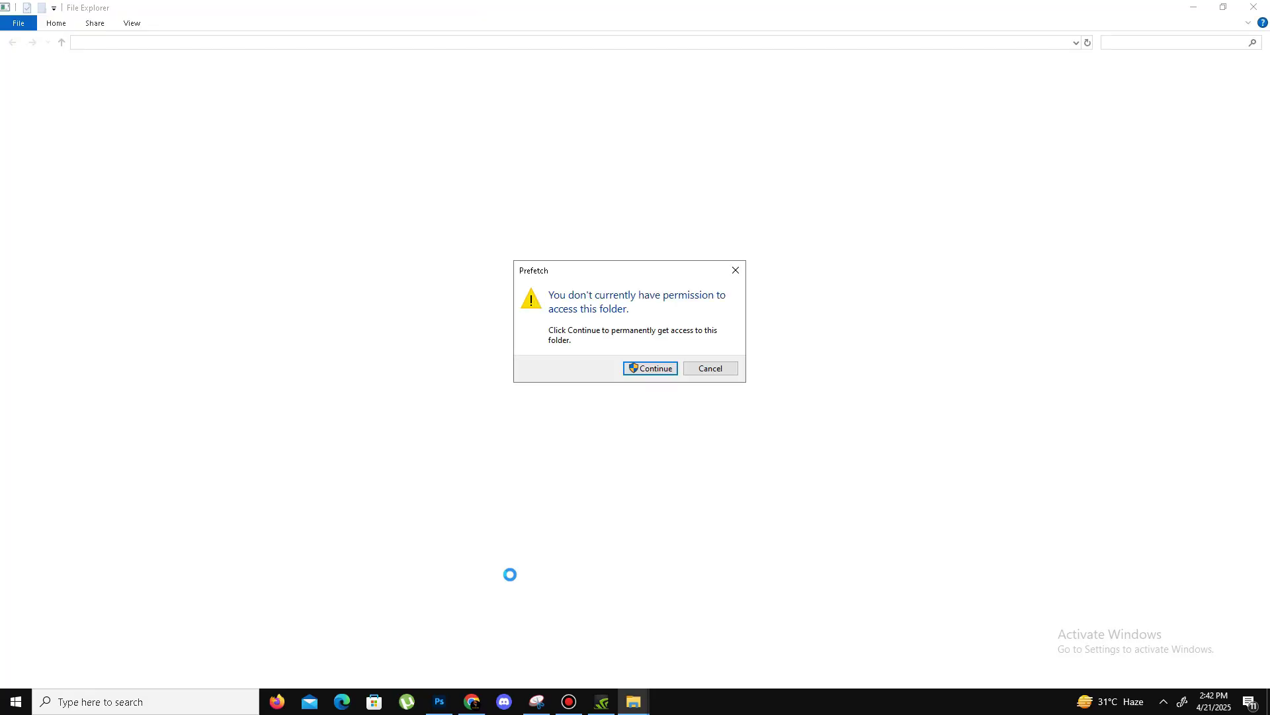
pyautogui.press('Return')
pyautogui.hotkey('ctrl', 'a')
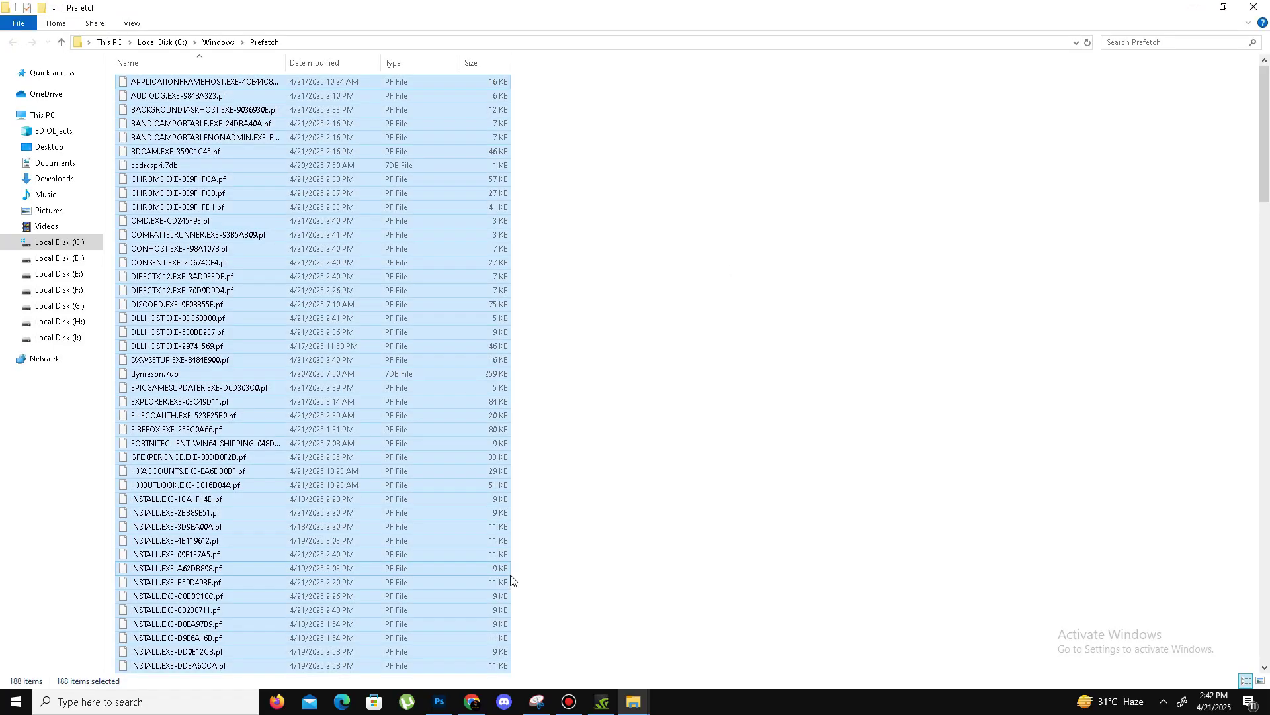
pyautogui.rightClick(223, 465)
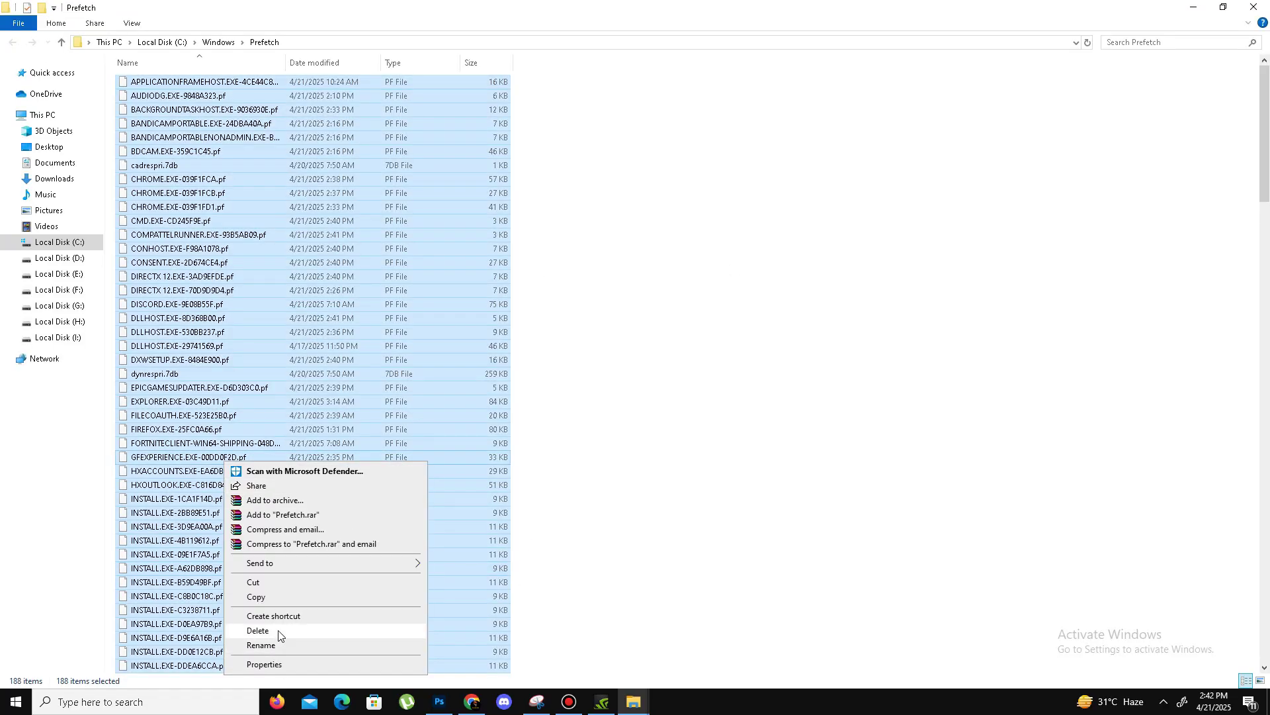
pyautogui.click(307, 625)
pyautogui.press('Delete')
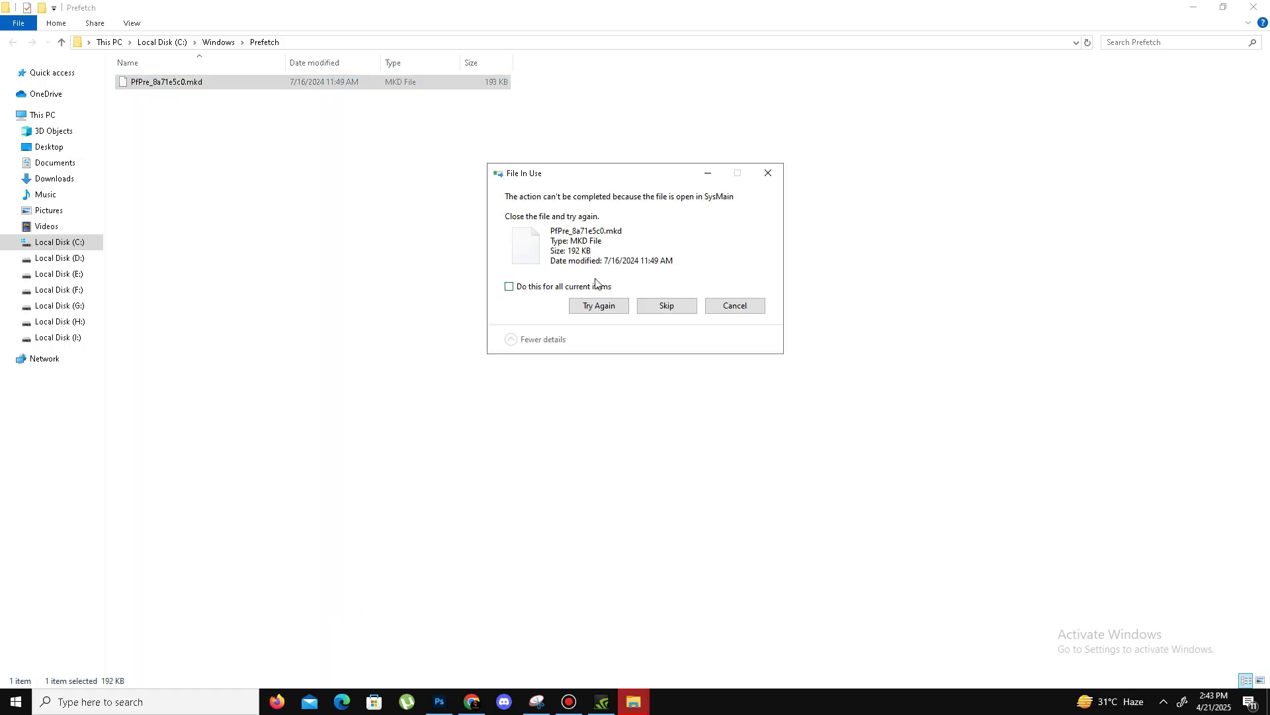
pyautogui.click(659, 305)
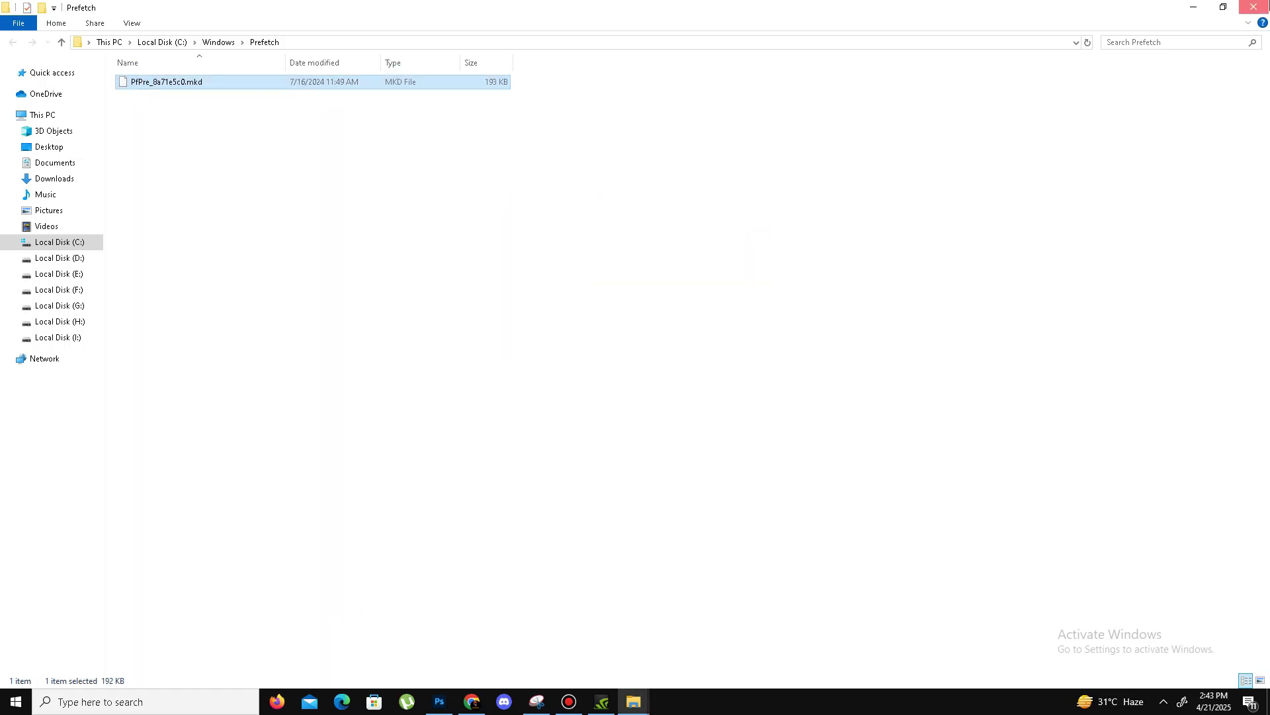
pyautogui.click(1254, 7)
# Step: Empty the Recycle Bin, confirming permanent deletion
pyautogui.rightClick(22, 162)
pyautogui.click(56, 190)
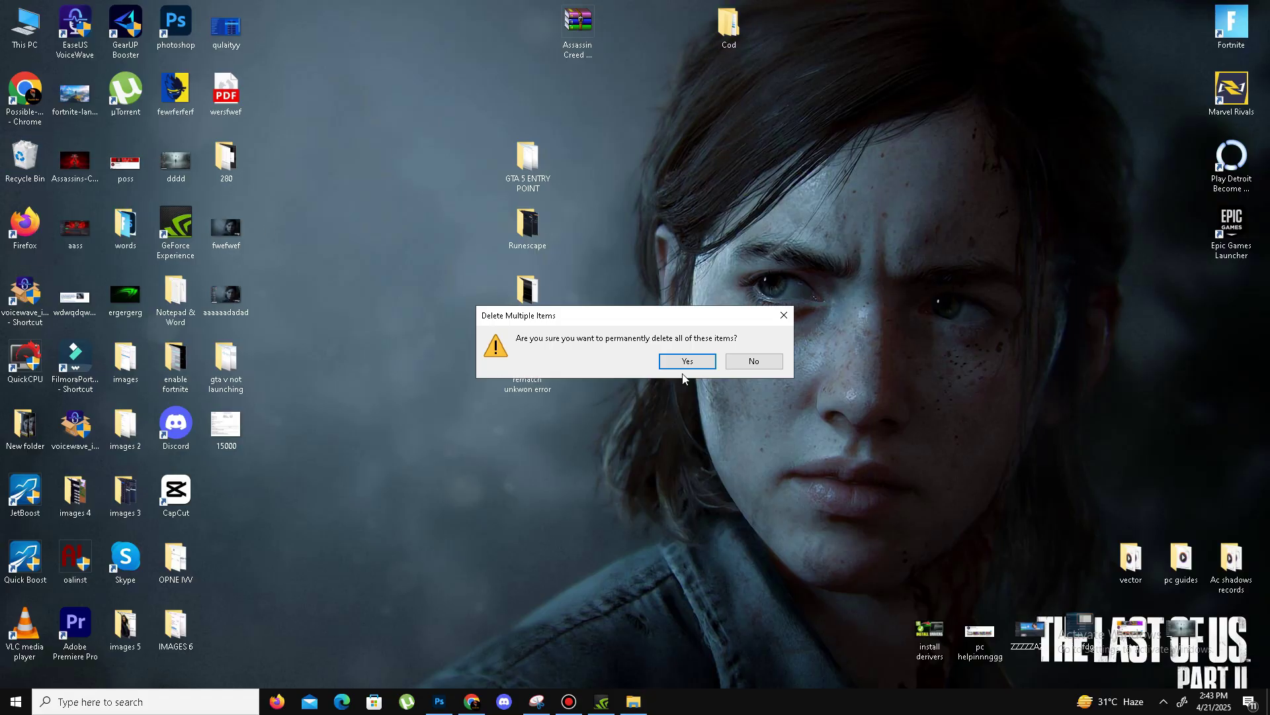
pyautogui.click(696, 361)
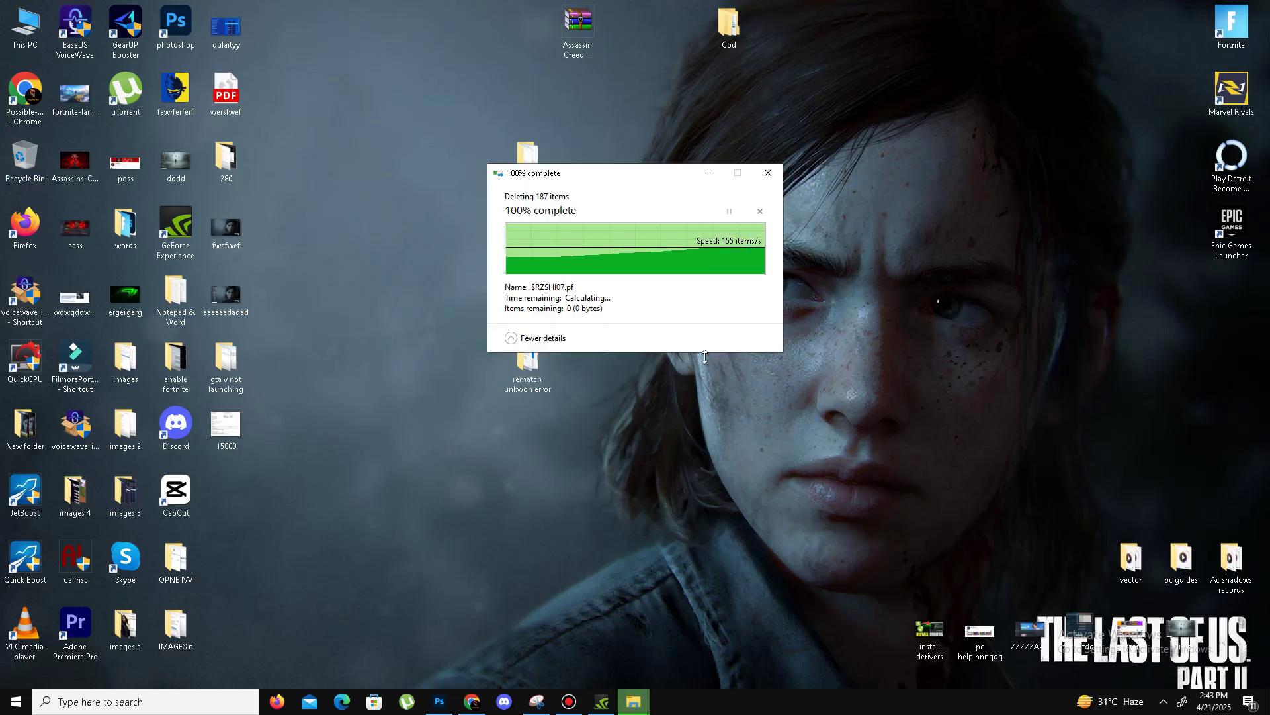
pyautogui.click(16, 701)
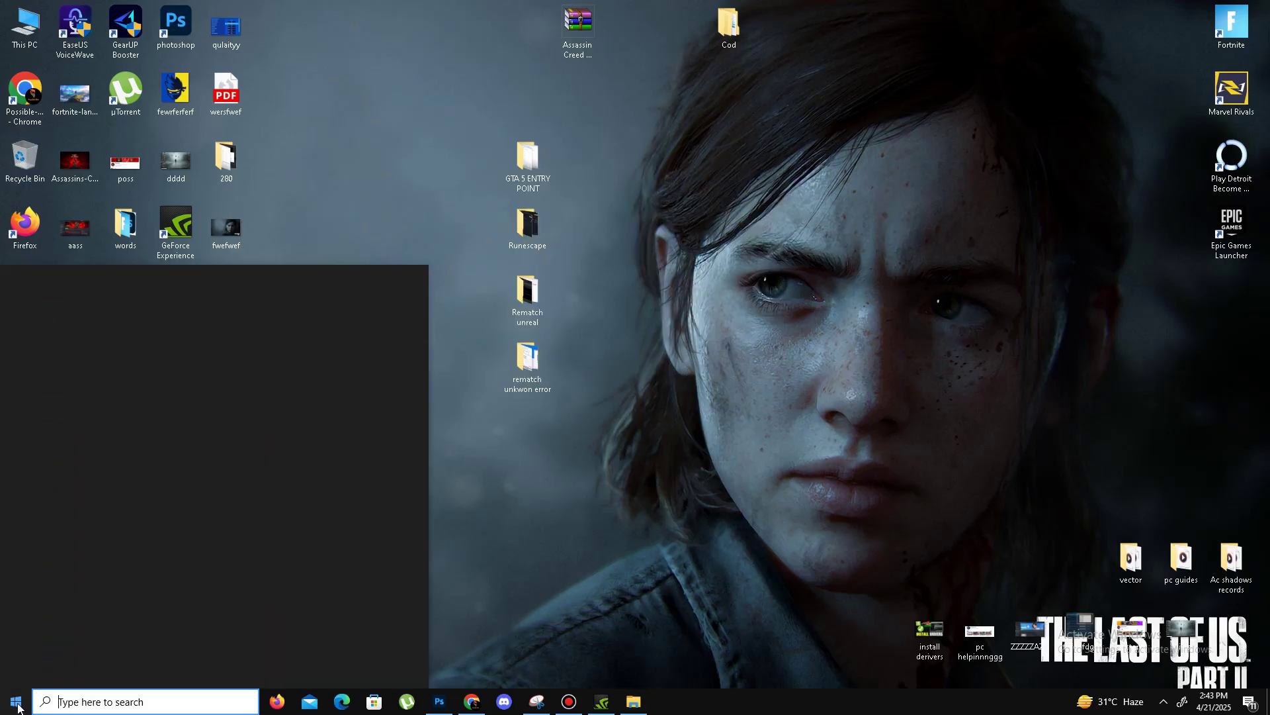
pyautogui.click(17, 673)
pyautogui.press('Escape')
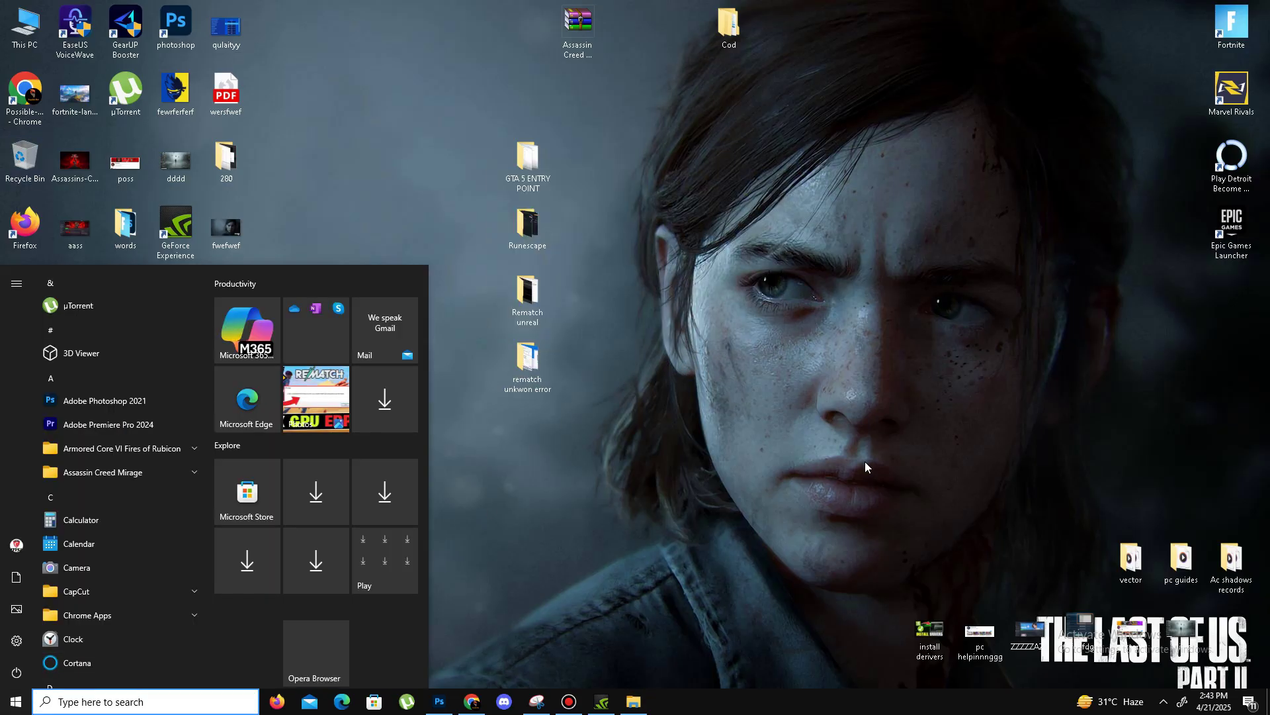
pyautogui.click(870, 467)
pyautogui.rightClick(721, 703)
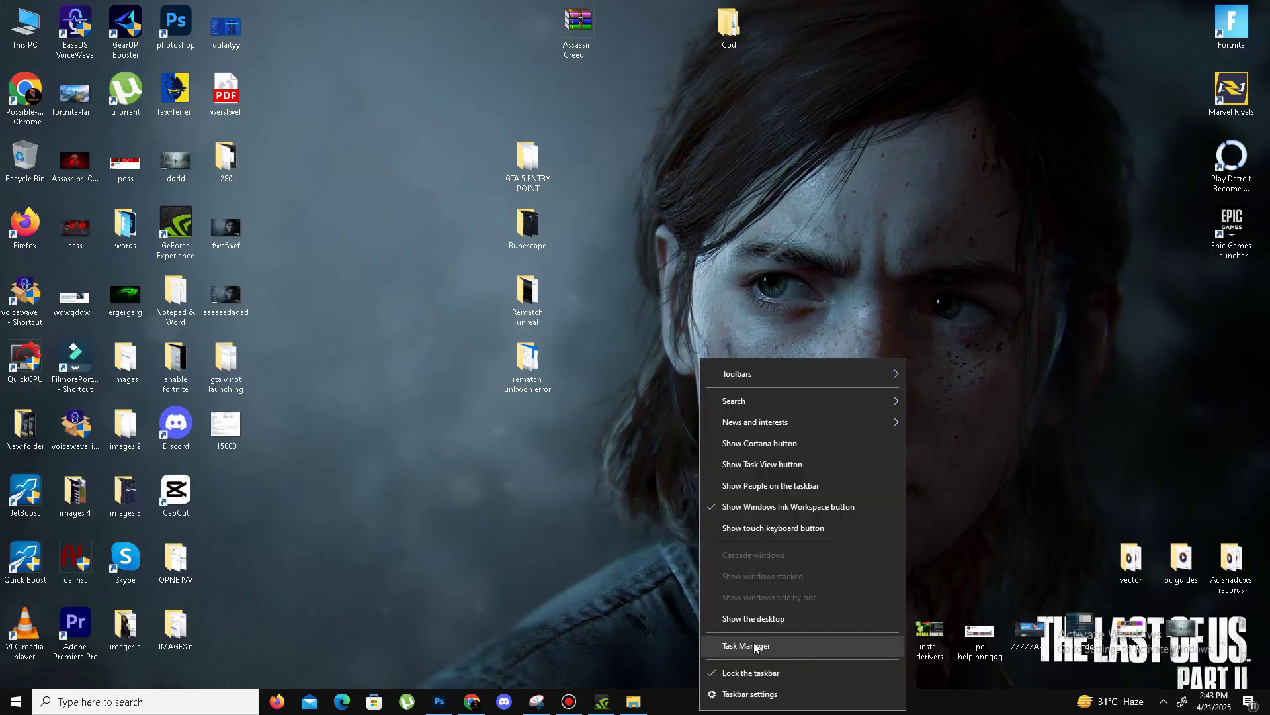
pyautogui.click(776, 646)
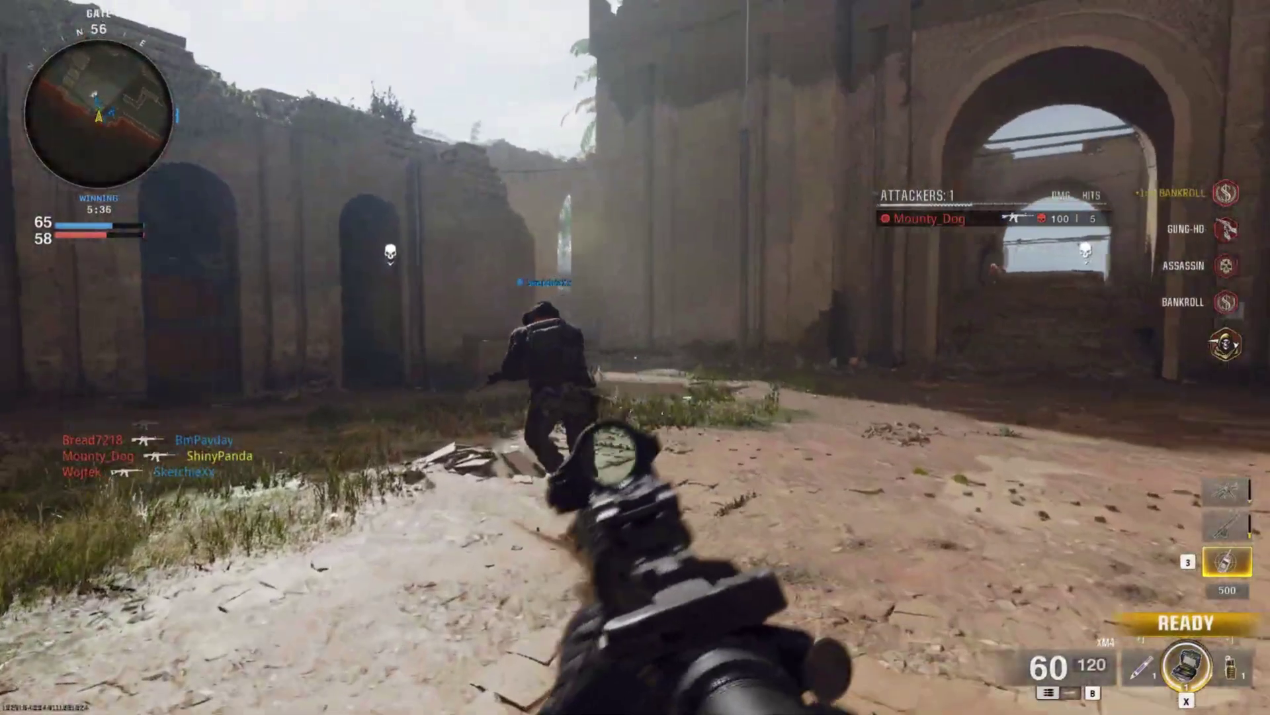